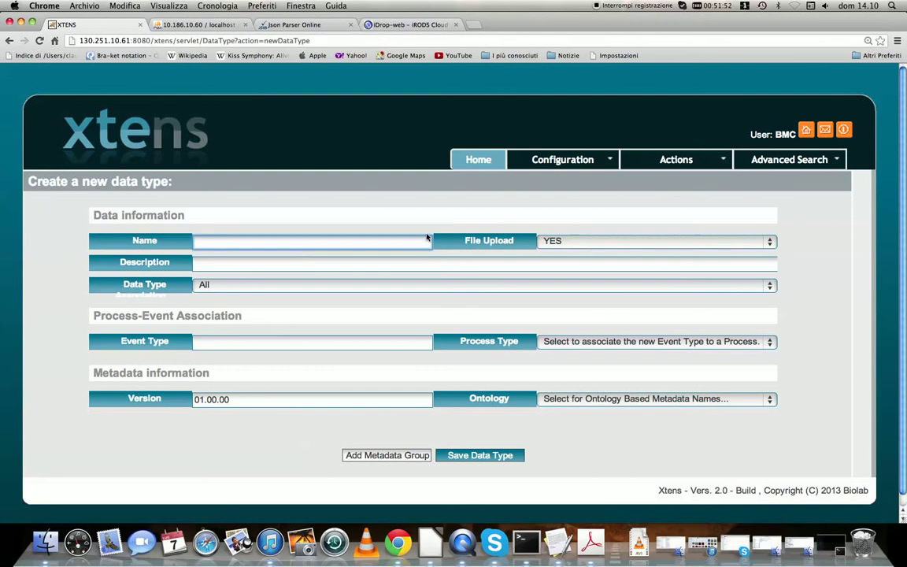
Name the new data type RELAPSE REPORT, keeping file upload set to YES
type("RELAPSE REPORT")
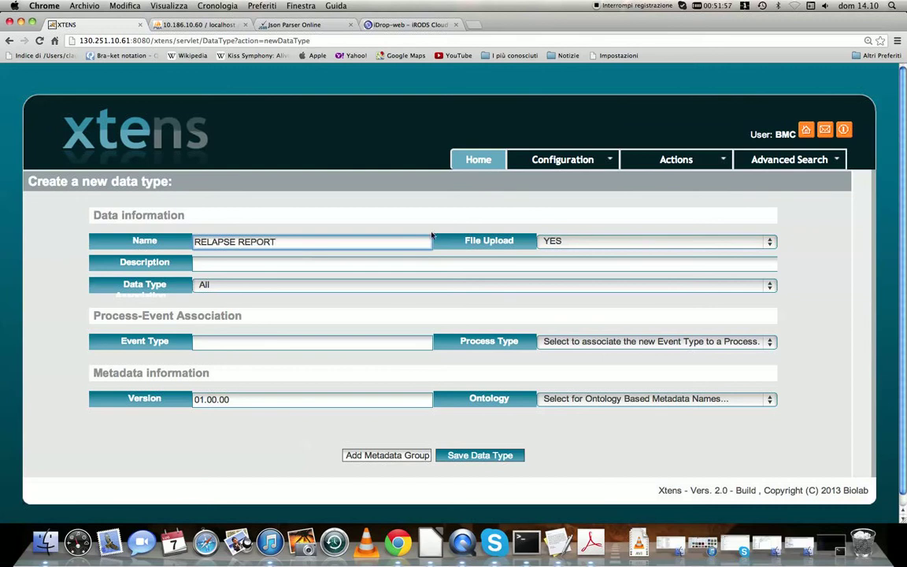
left_click(575, 244)
left_click(564, 243)
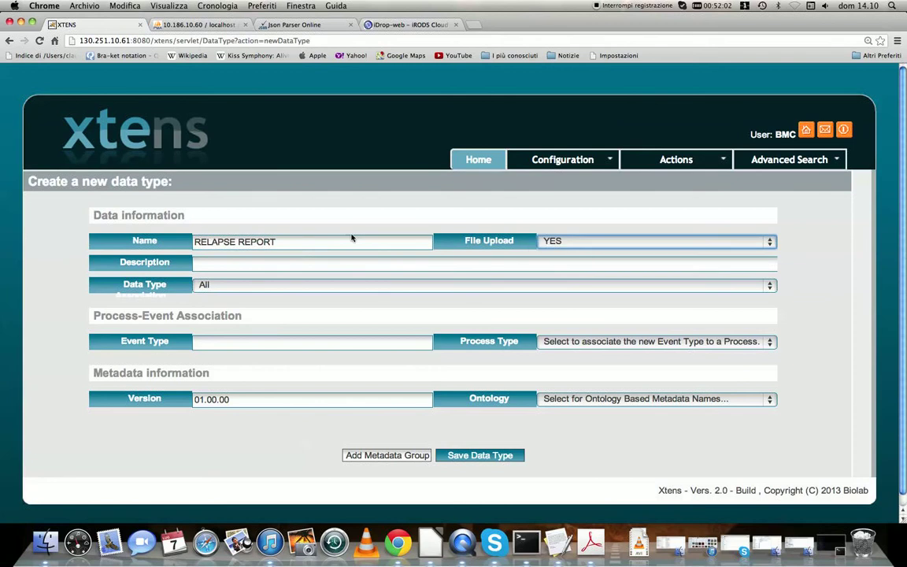
Enter RELAPSE REPORT as the data type's description
left_click(288, 266)
type("RELAPSE REPORT")
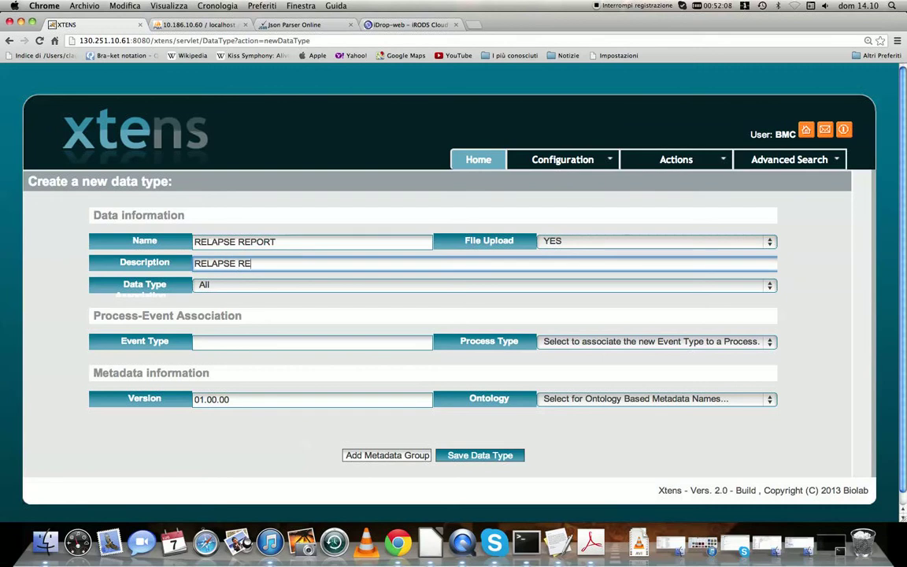
Associate the data type with Patient and set the event type to RELAPSE
left_click(271, 288)
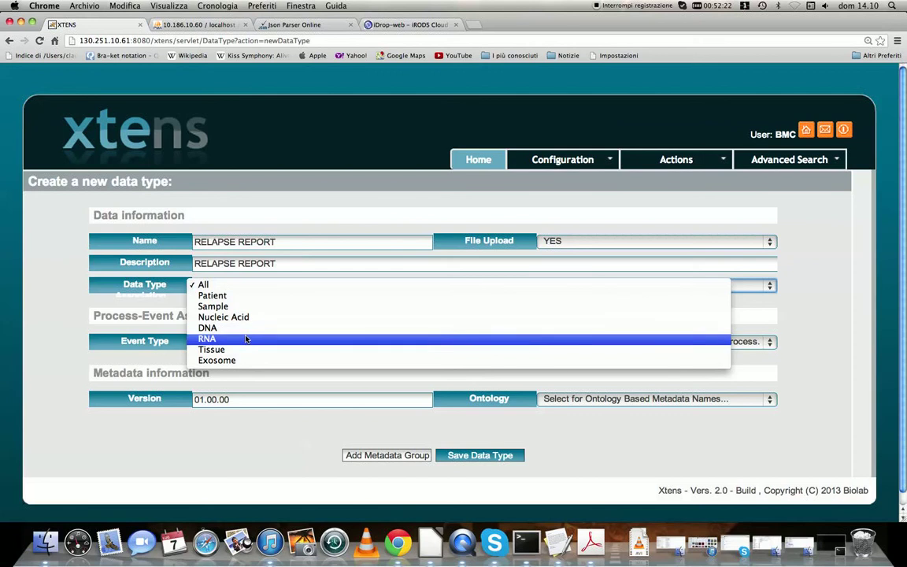
left_click(257, 296)
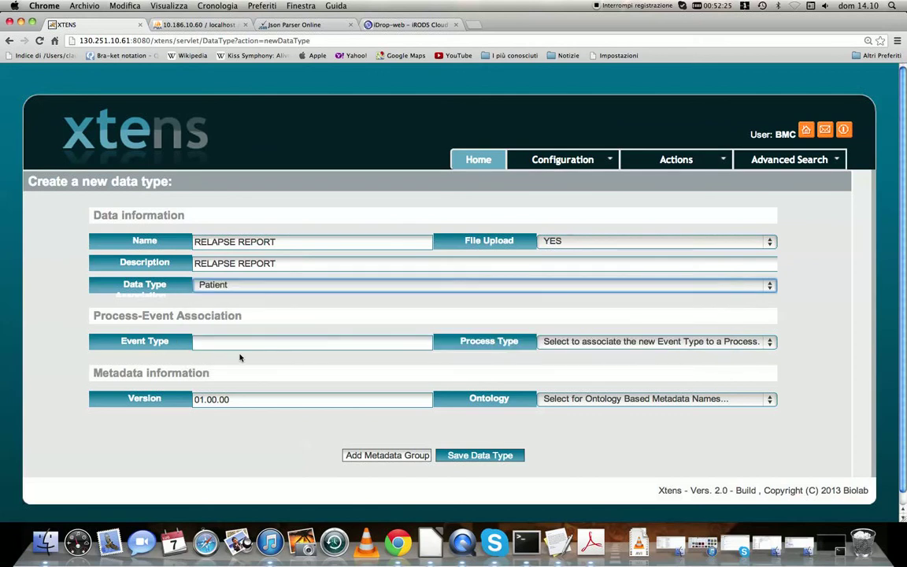
left_click(237, 346)
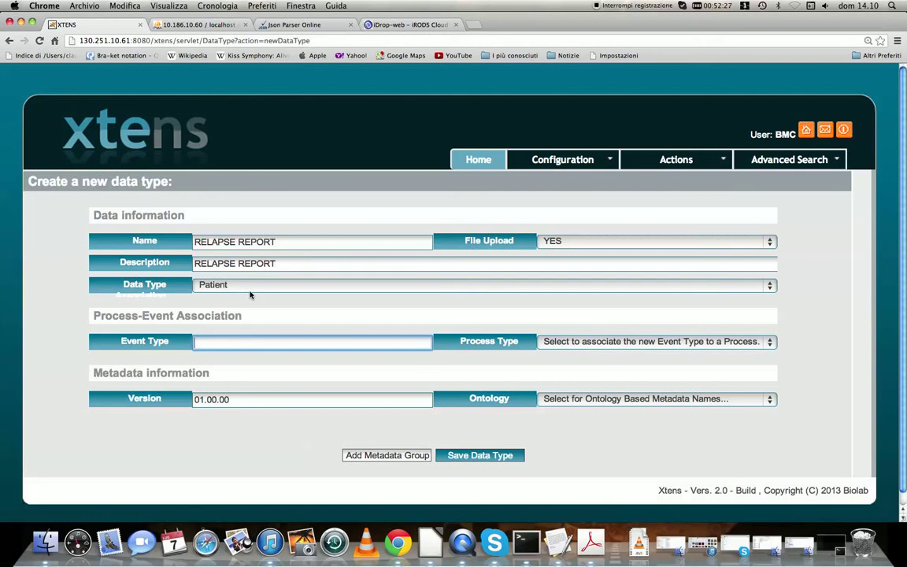
type("RELAPSE")
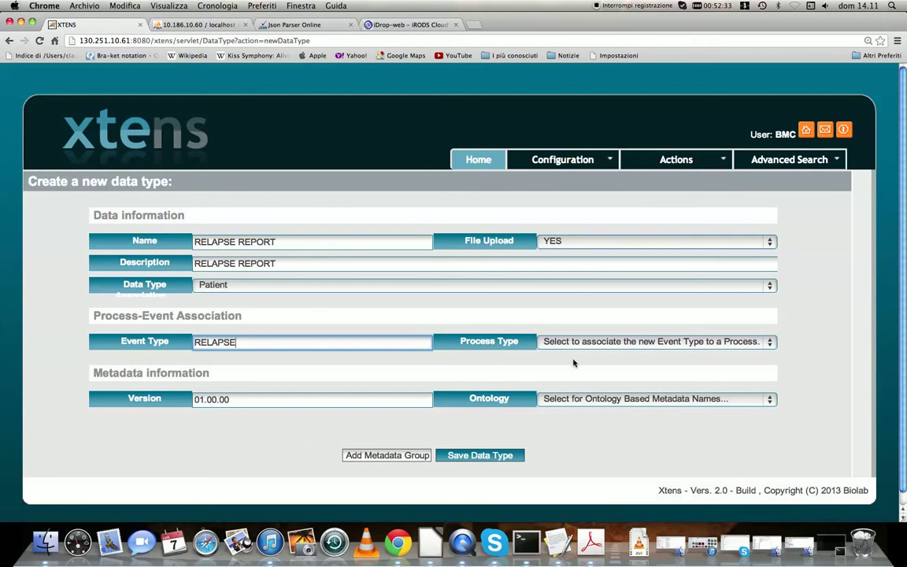
Set the process type to CLINICAL HISTORY and shorten the version to 01.00
left_click(763, 342)
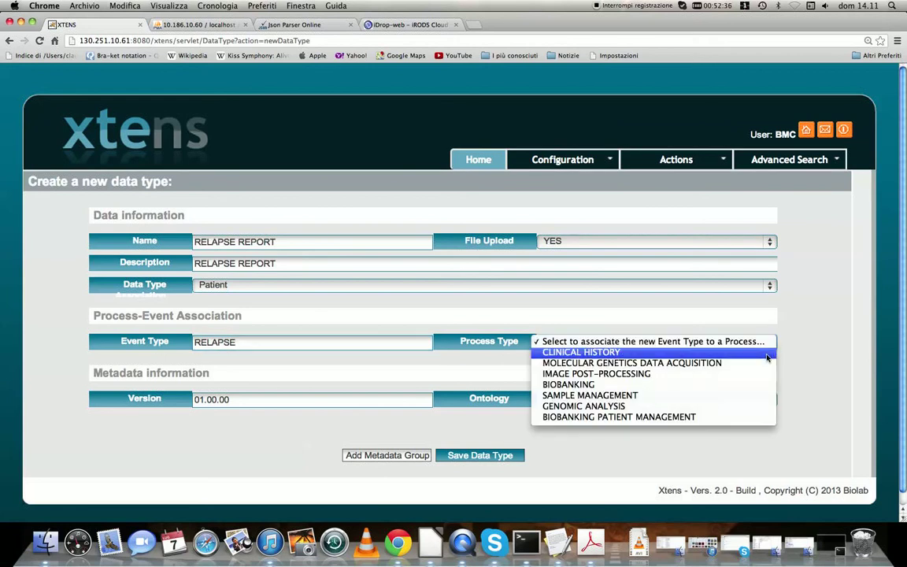
left_click(766, 354)
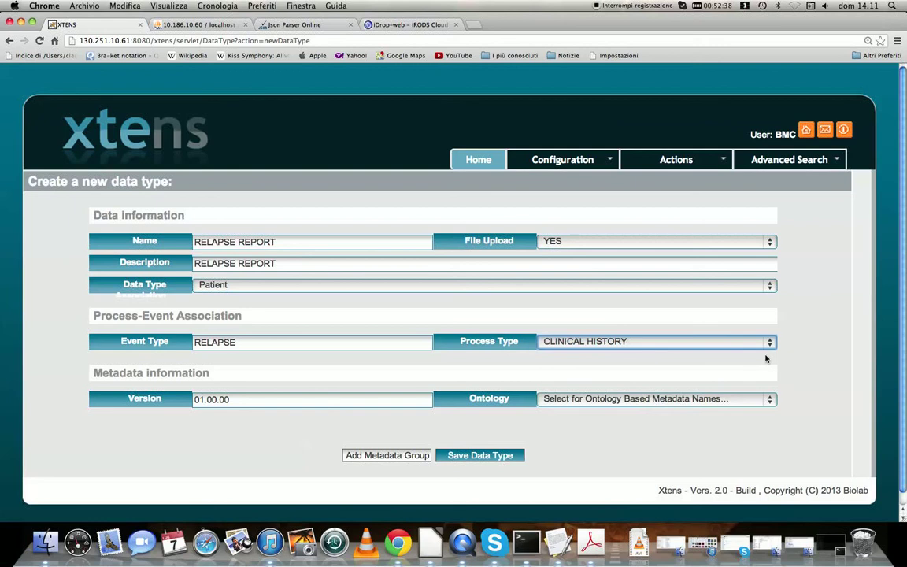
left_click(289, 401)
key("BackSpace")
key("BackSpace")
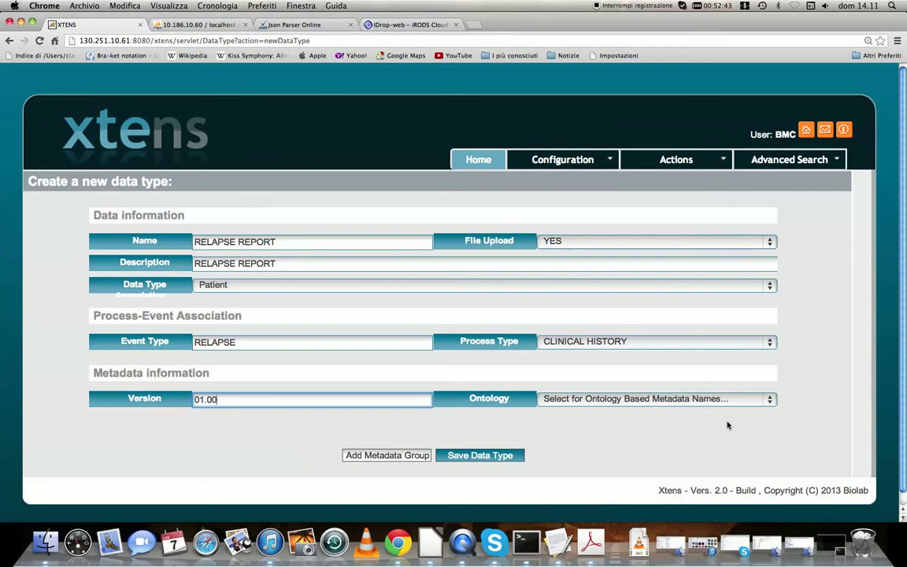
Add a metadata group to the data type, leaving the ontology unselected
left_click(773, 400)
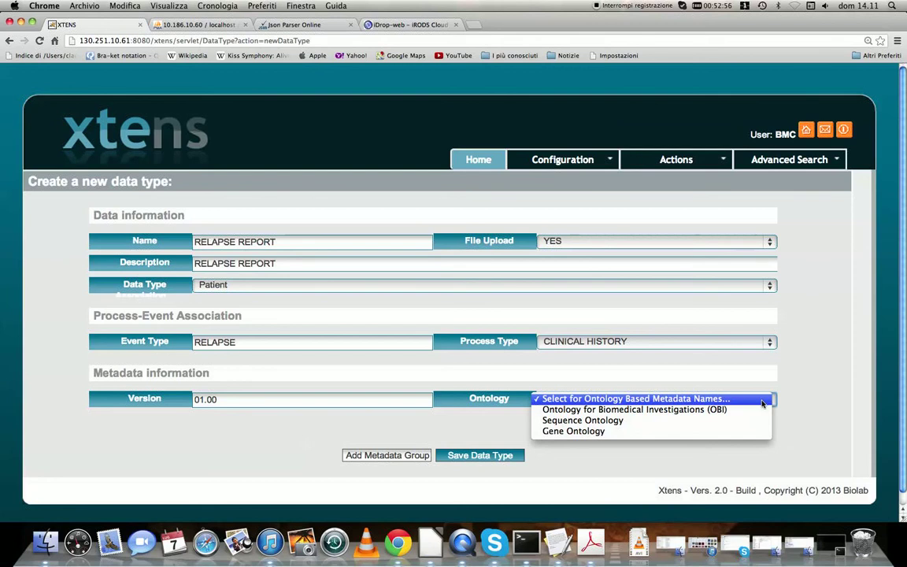
left_click(762, 400)
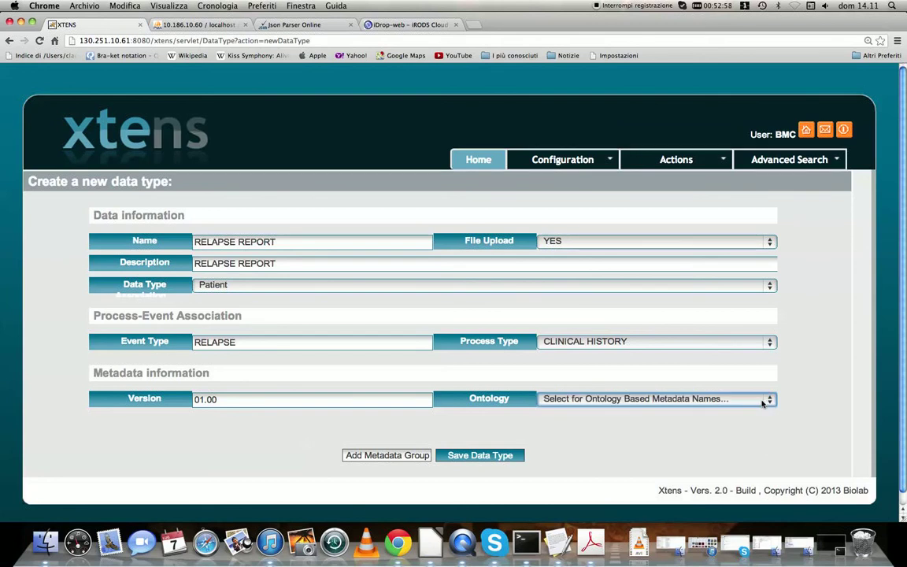
left_click(389, 456)
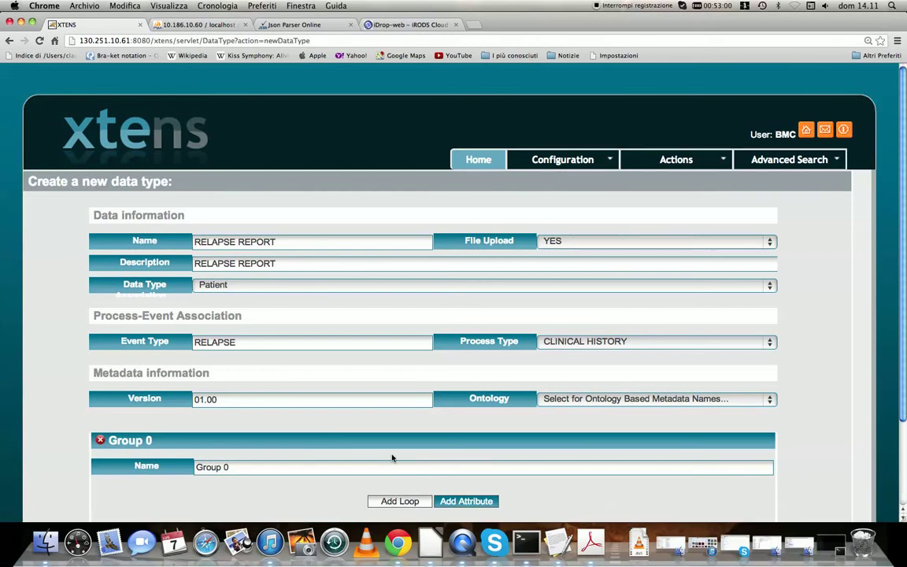
scroll(905, 227, "down", 3)
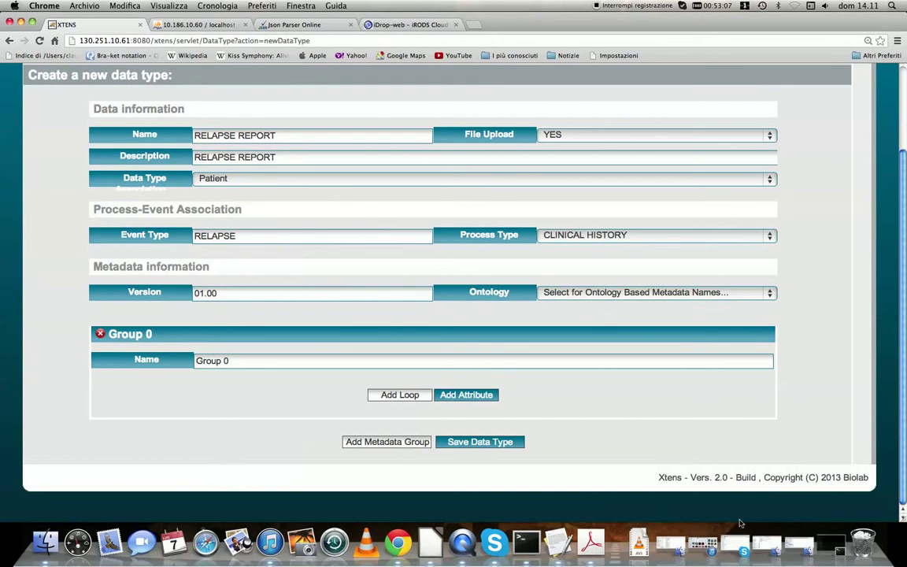
Switch to the presentation to review the metadata slide, then return to the browser form
left_click(20, 22)
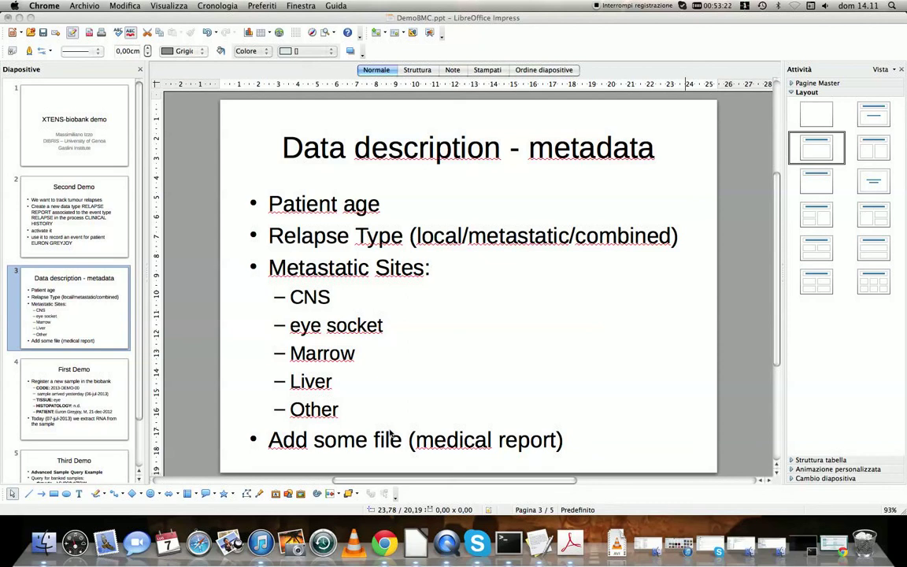
left_click(818, 545)
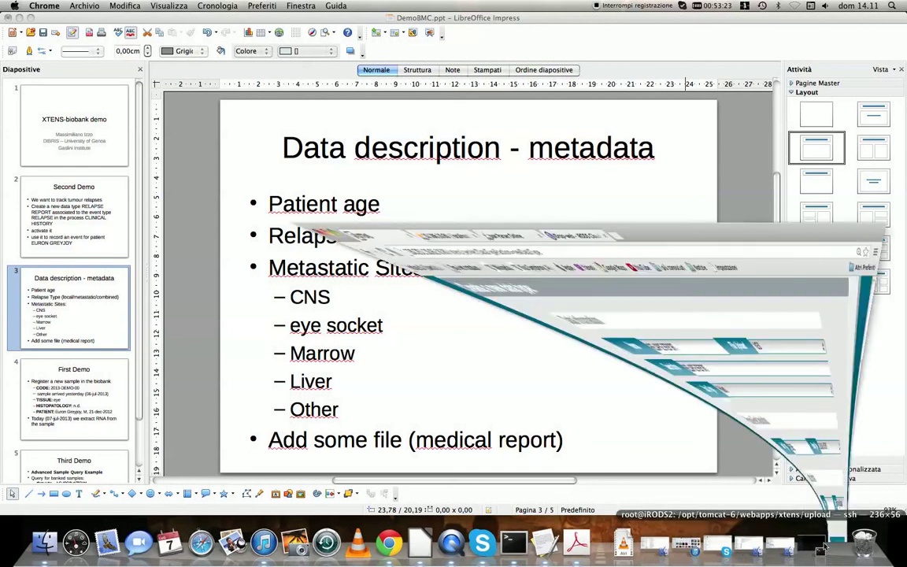
left_click(417, 362)
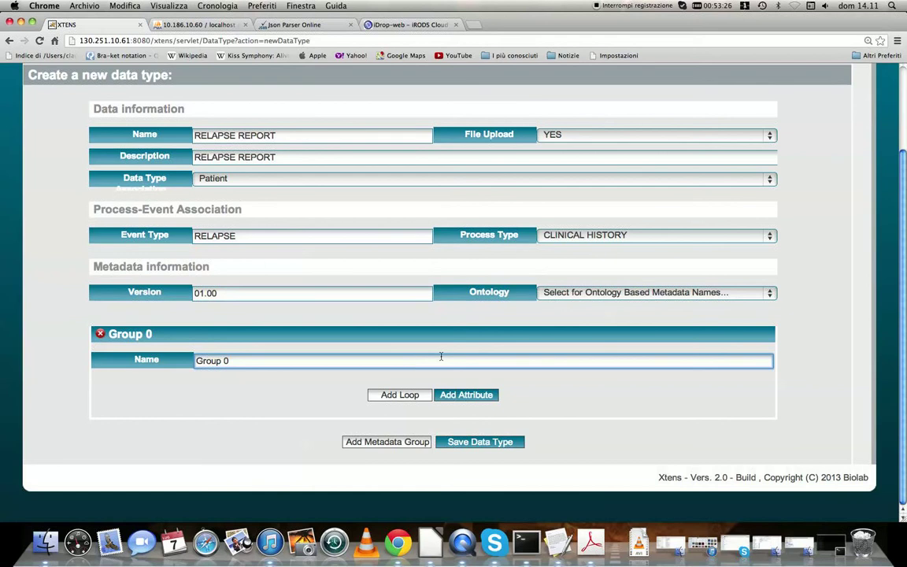
Rename the metadata group to PATIENT METADATA GROUP
key("BackSpace")
key("BackSpace")
key("BackSpace")
key("BackSpace")
key("BackSpace")
key("BackSpace")
key("BackSpace")
type("PATIENT METADATA GROUP")
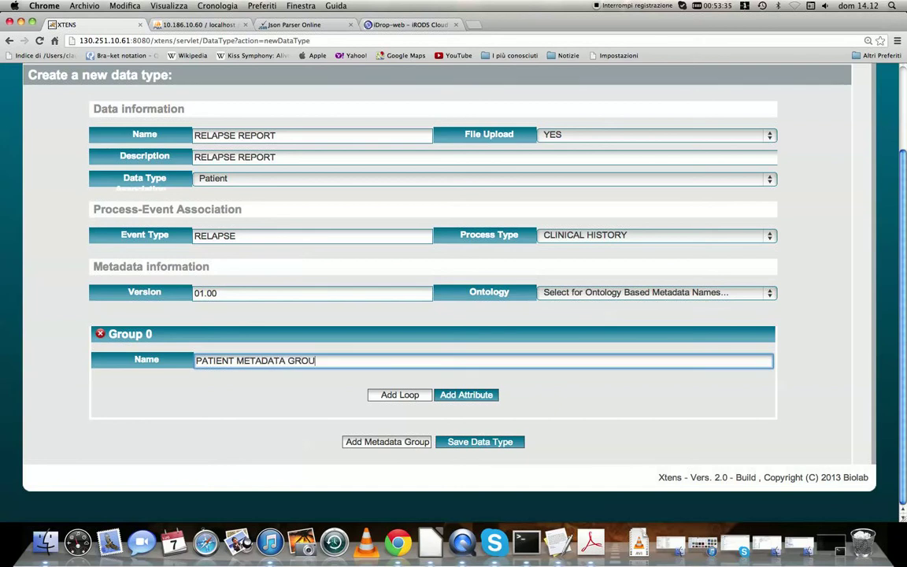
Add an attribute to the group and name it PATIENT AGE
left_click(466, 394)
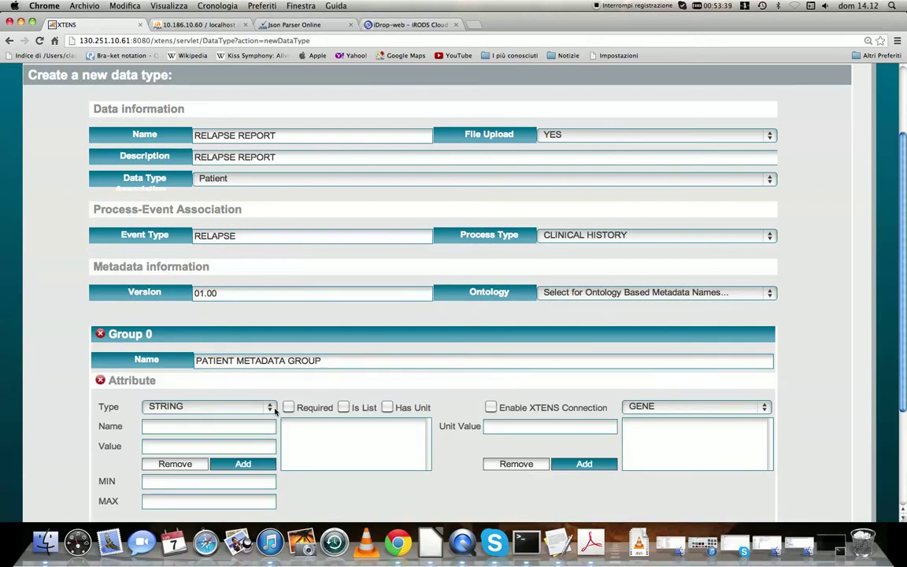
left_click(205, 426)
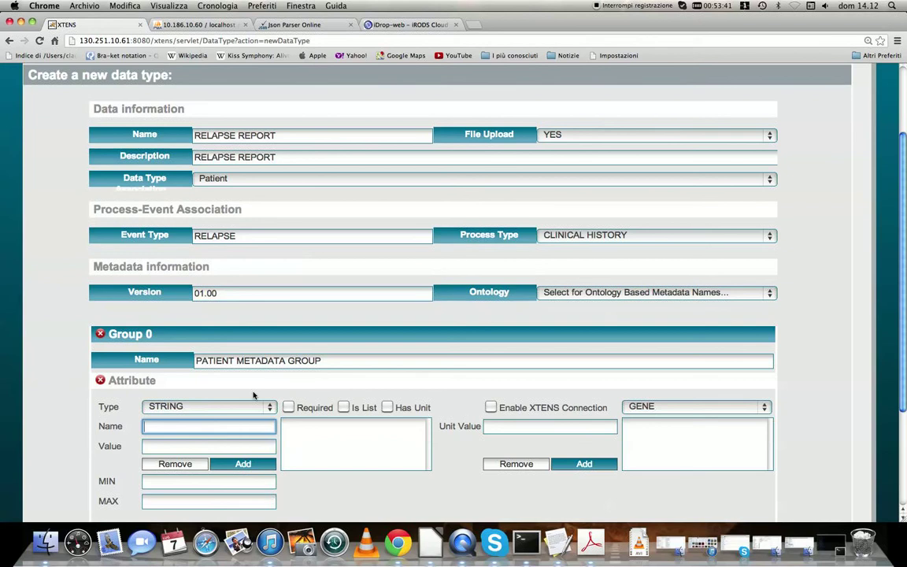
type("AGE")
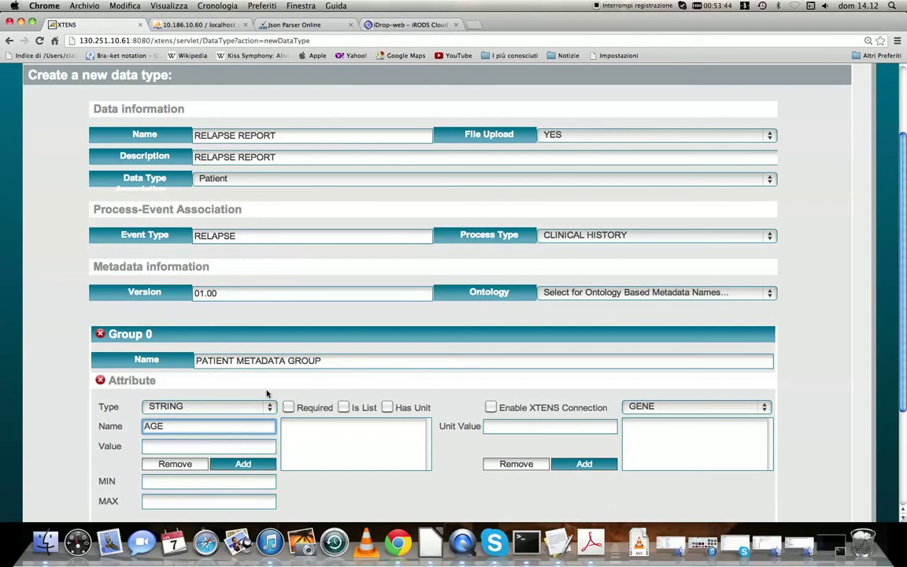
left_click(144, 426)
type("PATIENT")
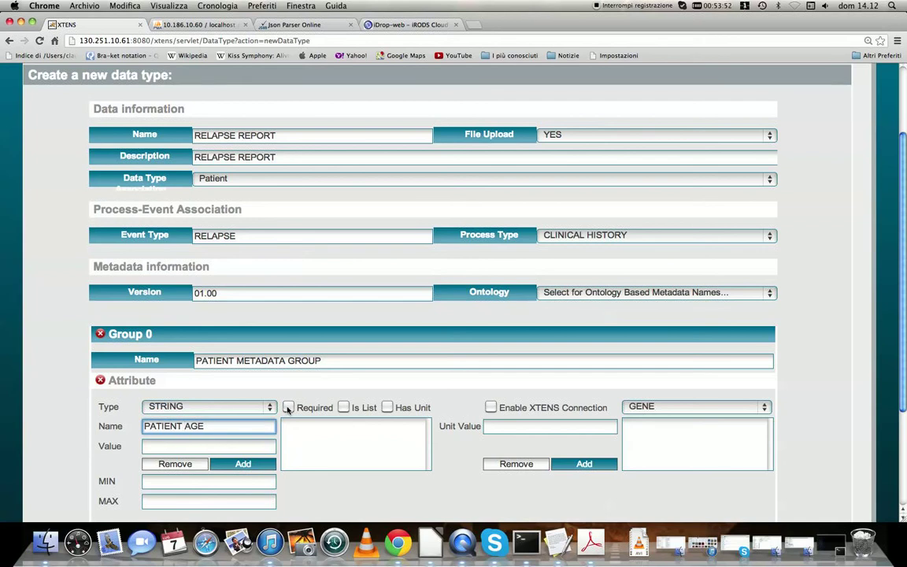
Mark the PATIENT AGE attribute as required and set its type to INTEGER
left_click(288, 408)
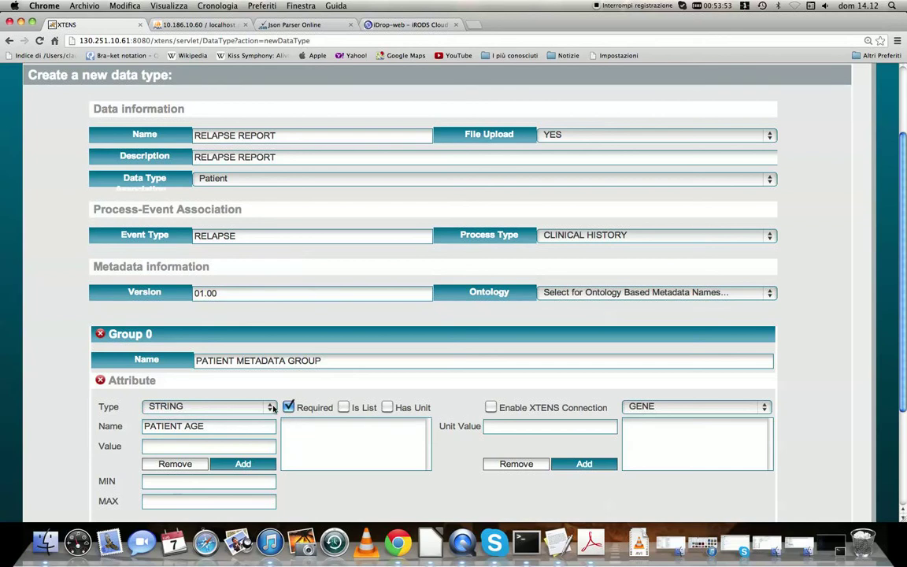
left_click(271, 407)
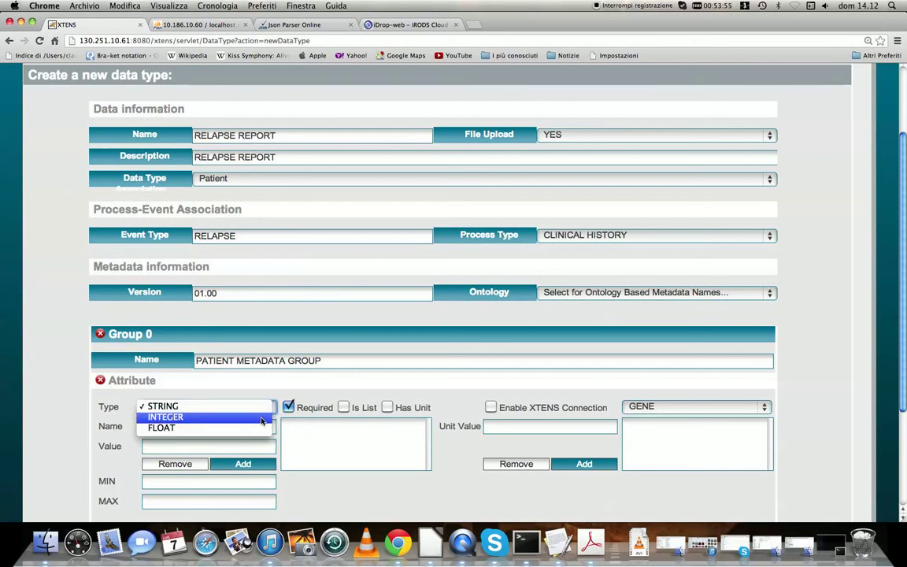
left_click(262, 418)
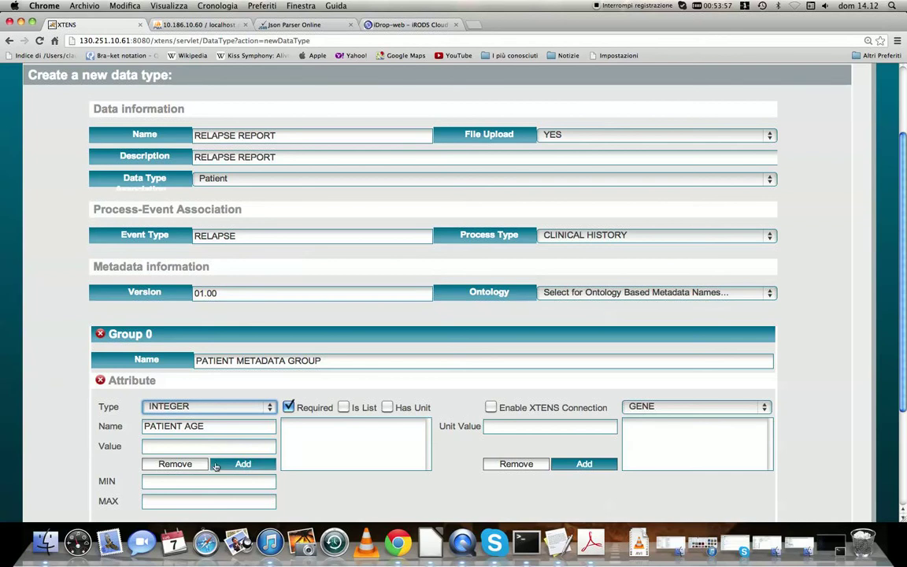
Set the attribute's MIN value to 0
scroll(578, 476, "down", 3)
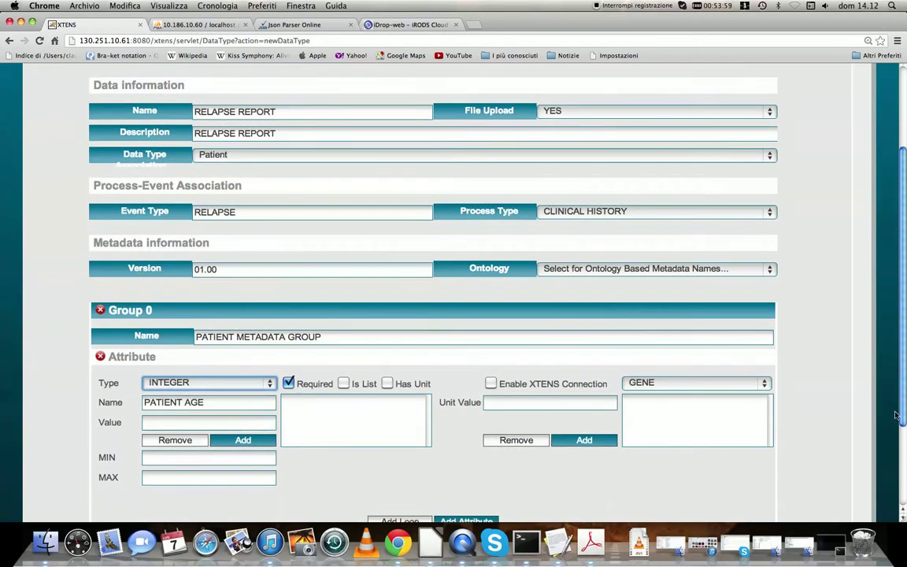
left_click(195, 392)
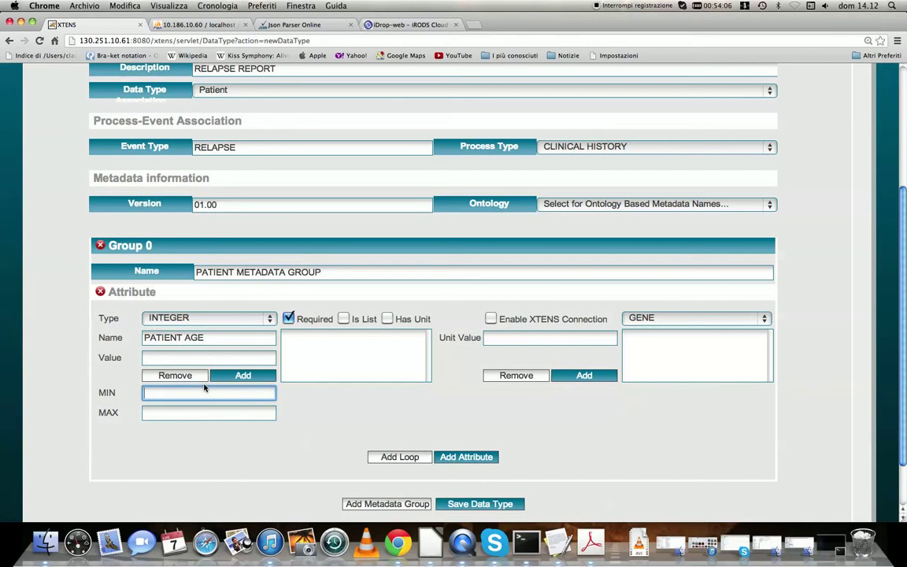
type("0")
Enable units for the attribute and add MONTHS as a unit value
left_click(387, 319)
left_click(517, 341)
type("MONTHS")
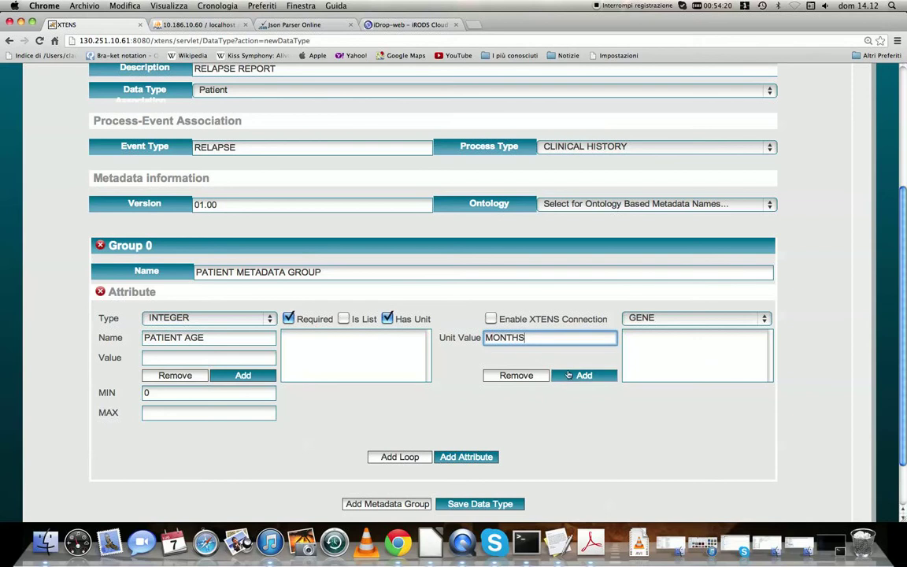
key("Return")
left_click_drag(542, 337, 487, 326)
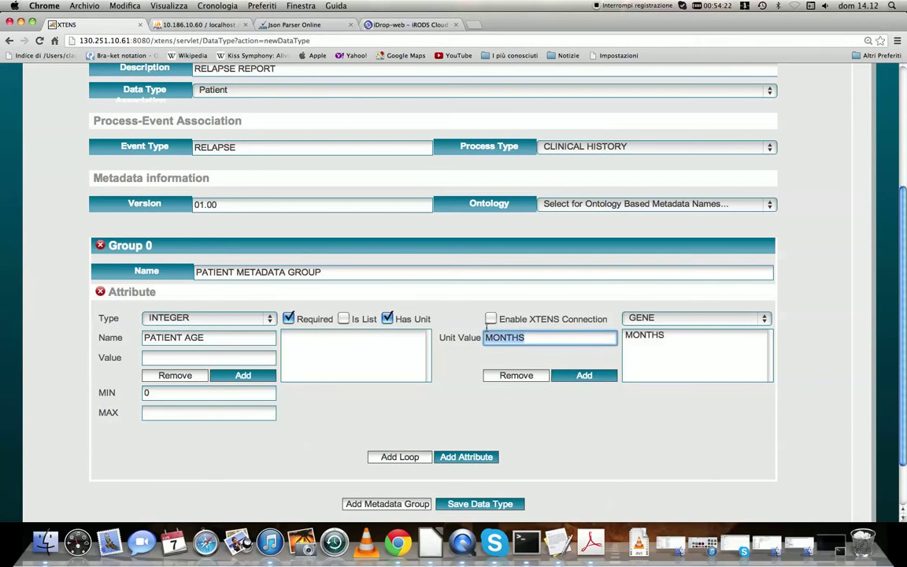
Add DAYS as a second unit value
type("YE")
key("BackSpace")
type("DAYS")
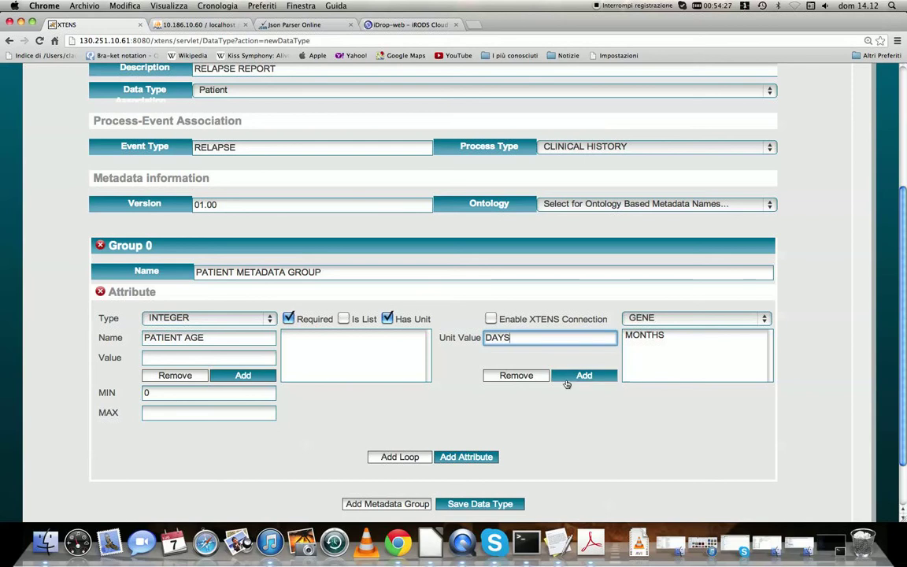
left_click(578, 376)
Add YEARS as a third unit value
left_click_drag(539, 337, 468, 336)
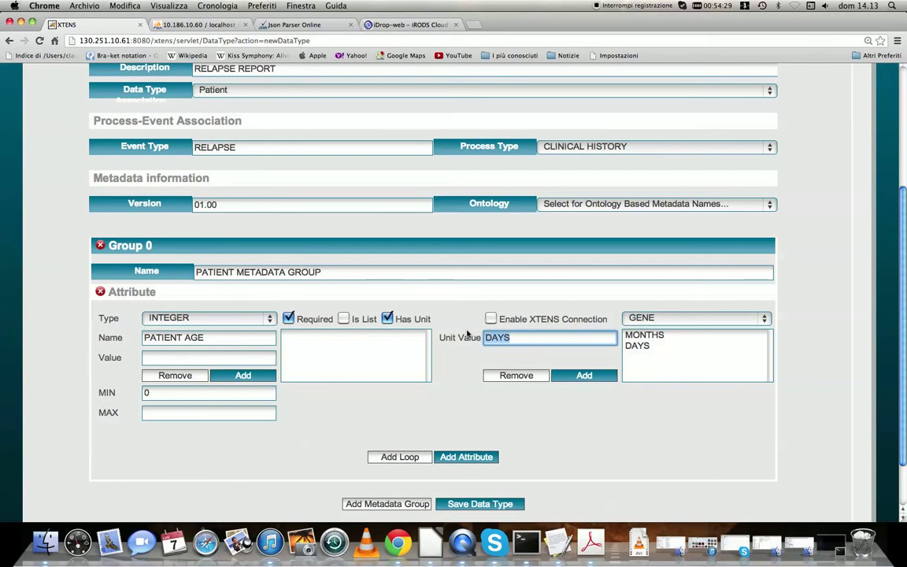
key("BackSpace")
type("YEARS")
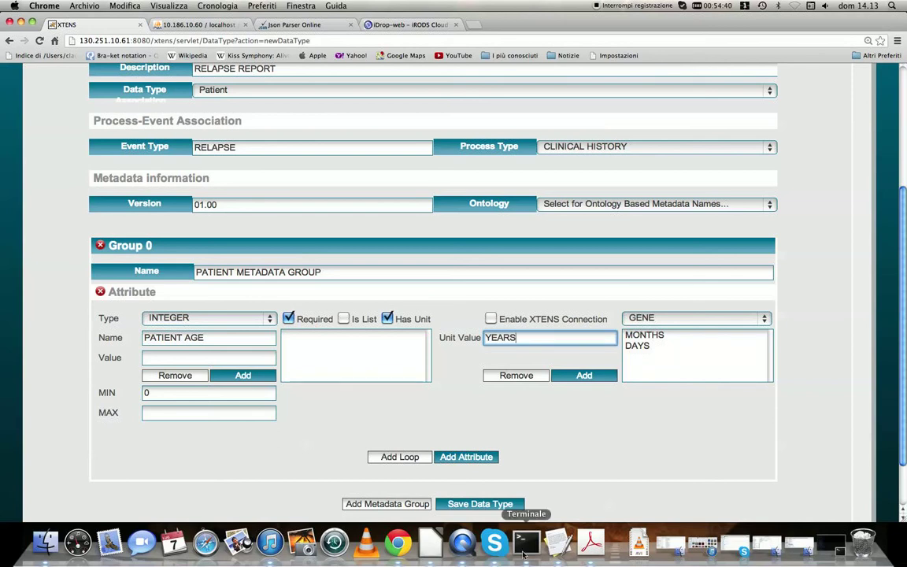
left_click(582, 377)
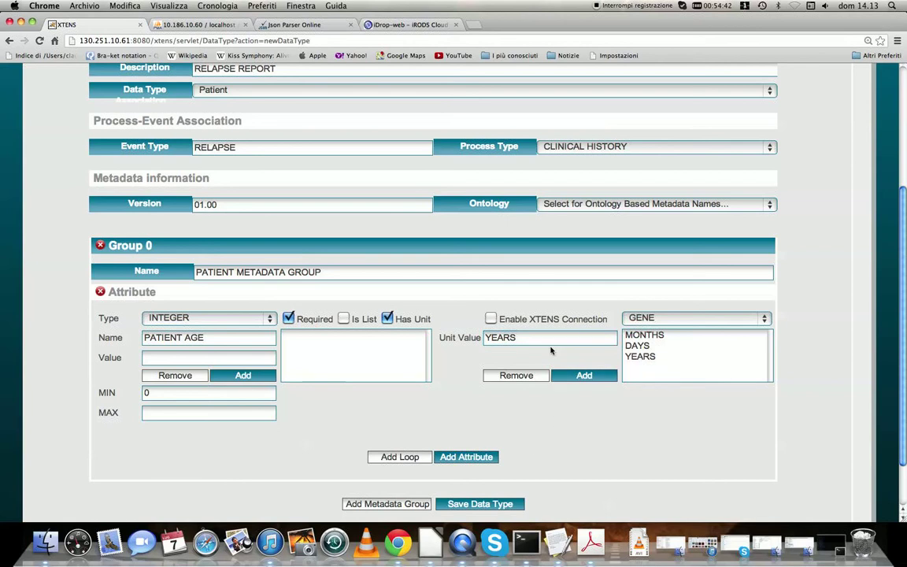
Clear the unit value entry field
left_click(543, 339)
key("BackSpace")
key("BackSpace")
key("BackSpace")
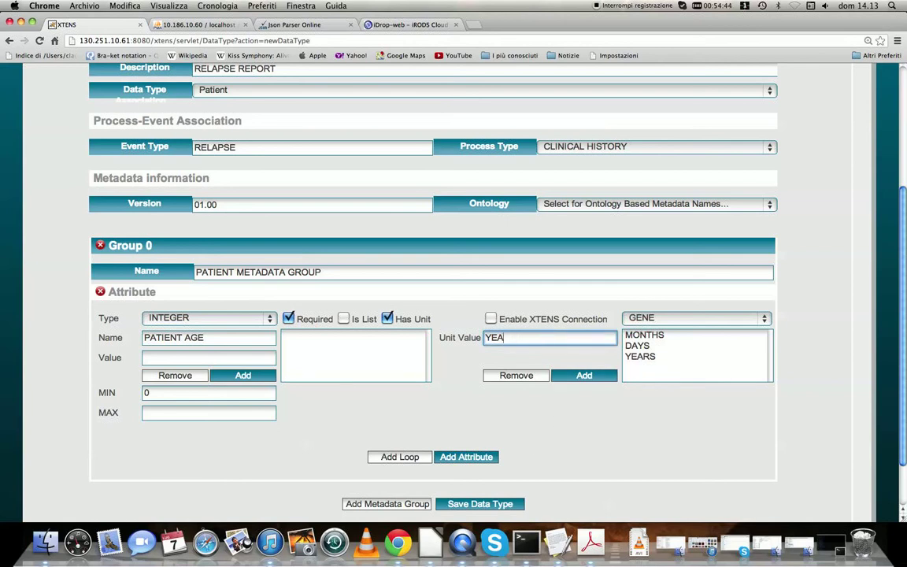
key("BackSpace")
key("BackSpace")
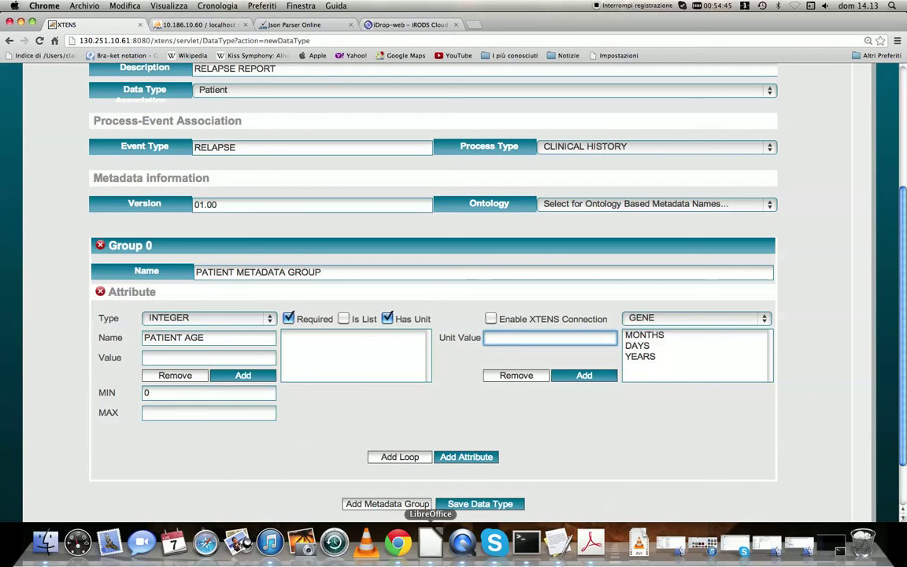
Add a second metadata group and name it PATHOLOGY METADATA GROUP
scroll(904, 354, "down", 2)
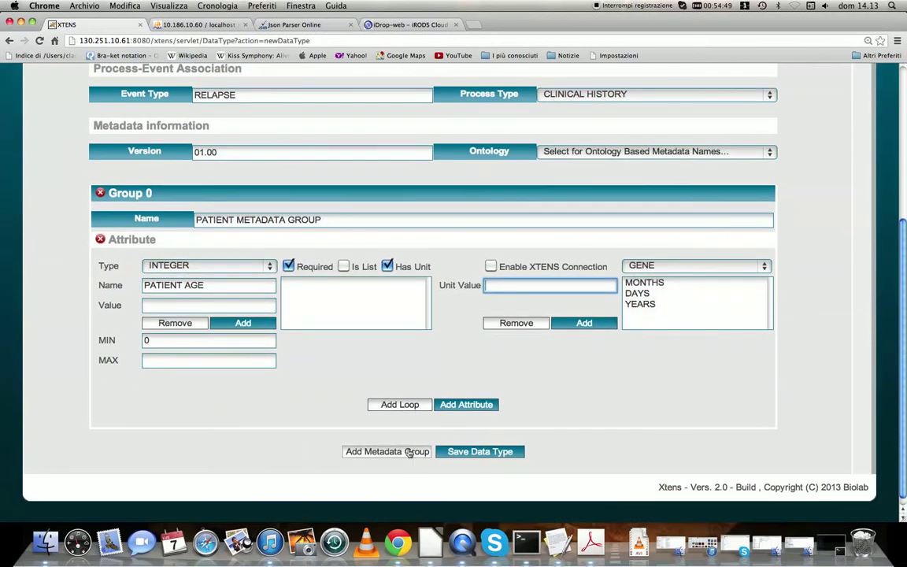
left_click(414, 452)
scroll(904, 347, "down", 4)
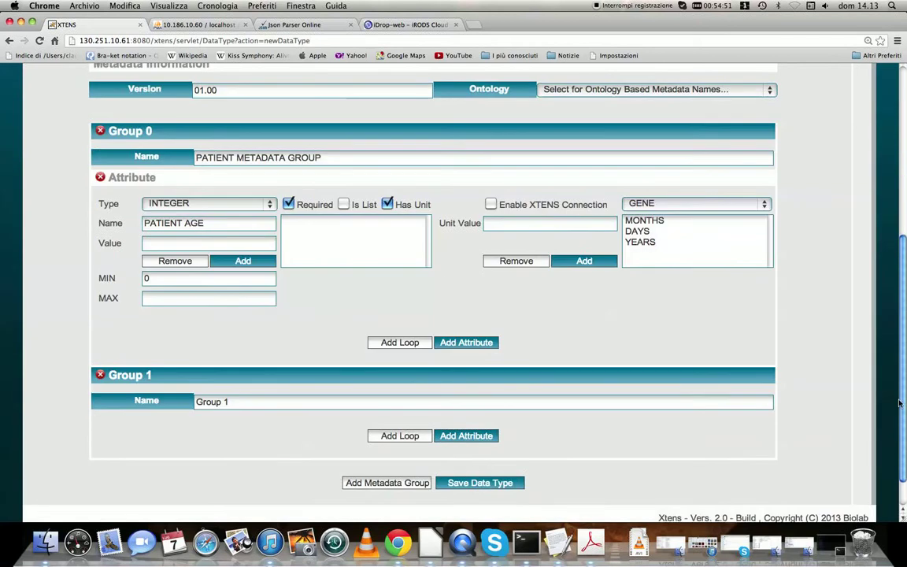
left_click_drag(230, 361, 180, 355)
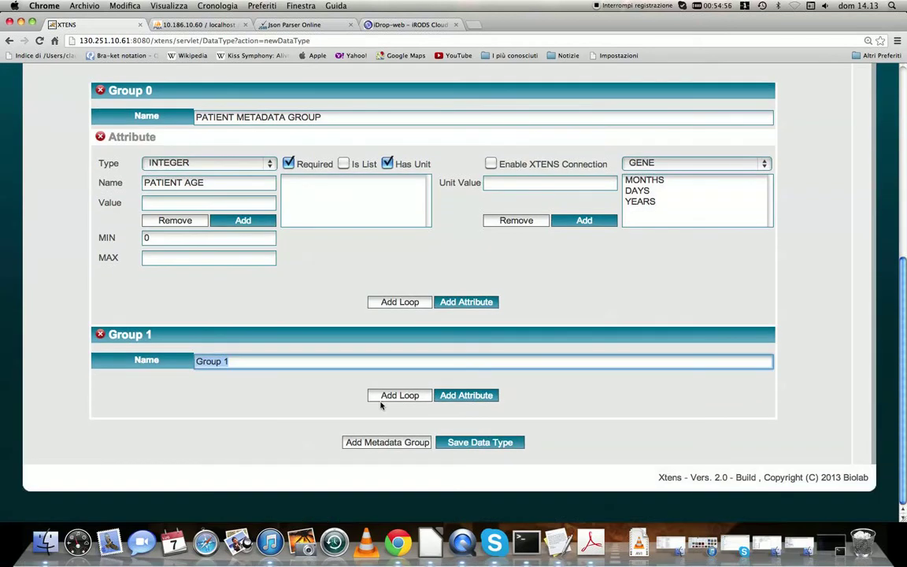
type("PATHOLOGY METAD")
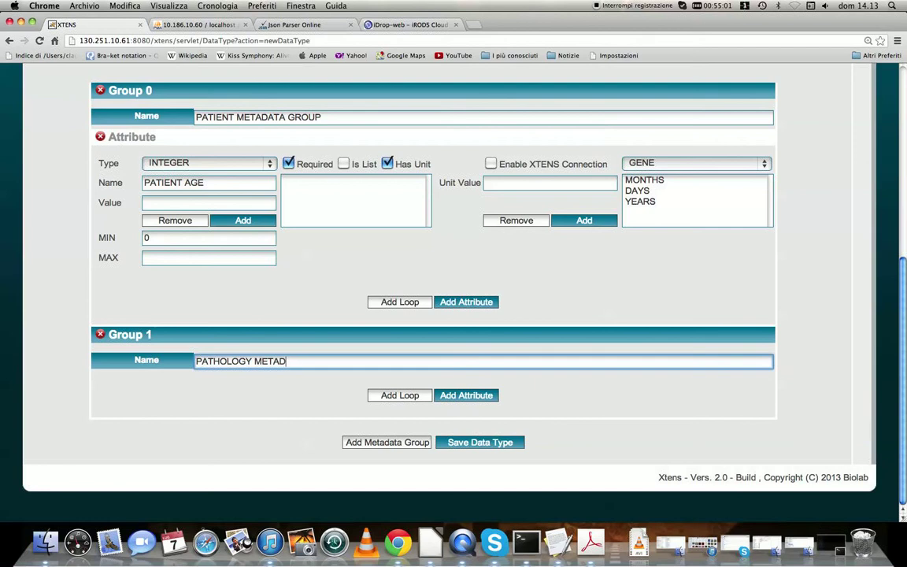
type("ATA GROUP")
Add an attribute named RELAPSE TYPE to the pathology metadata group
left_click(476, 396)
left_click(188, 425)
type("RELAPSE ")
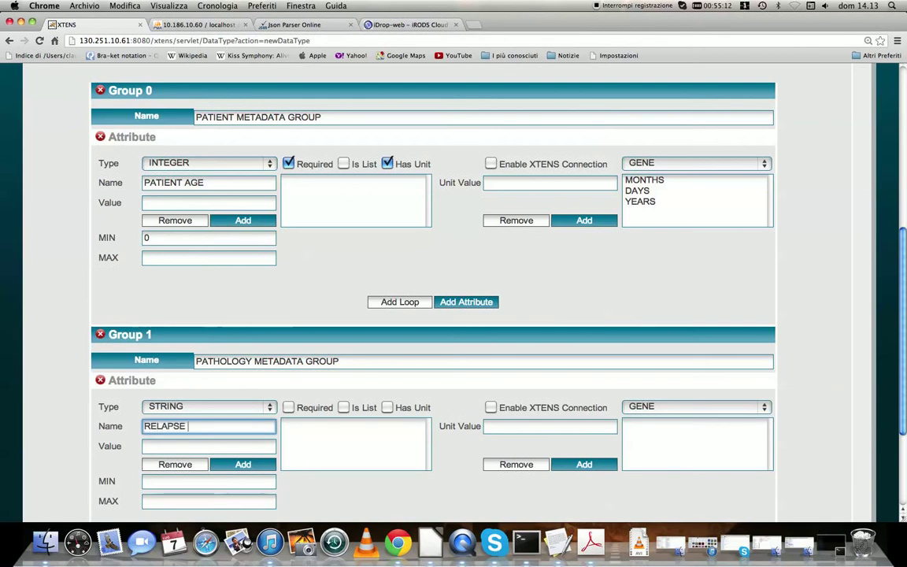
type("TYPE")
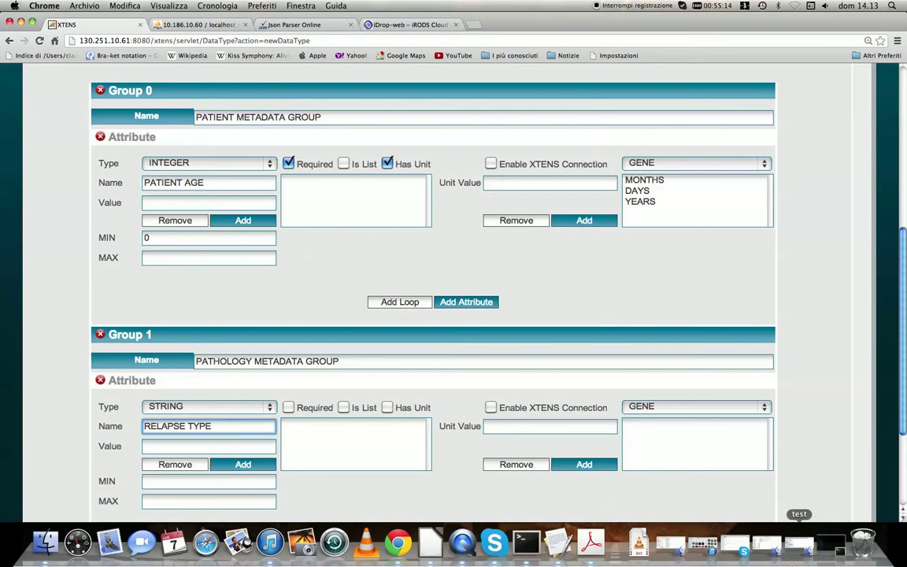
Check the metadata slide in the presentation, then mark RELAPSE TYPE as required and as a list
left_click(22, 22)
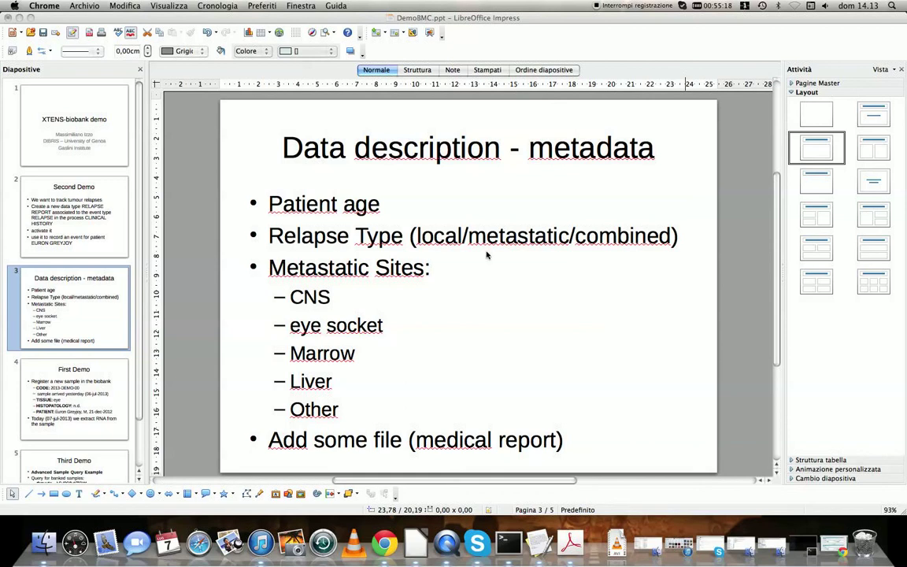
left_click(841, 552)
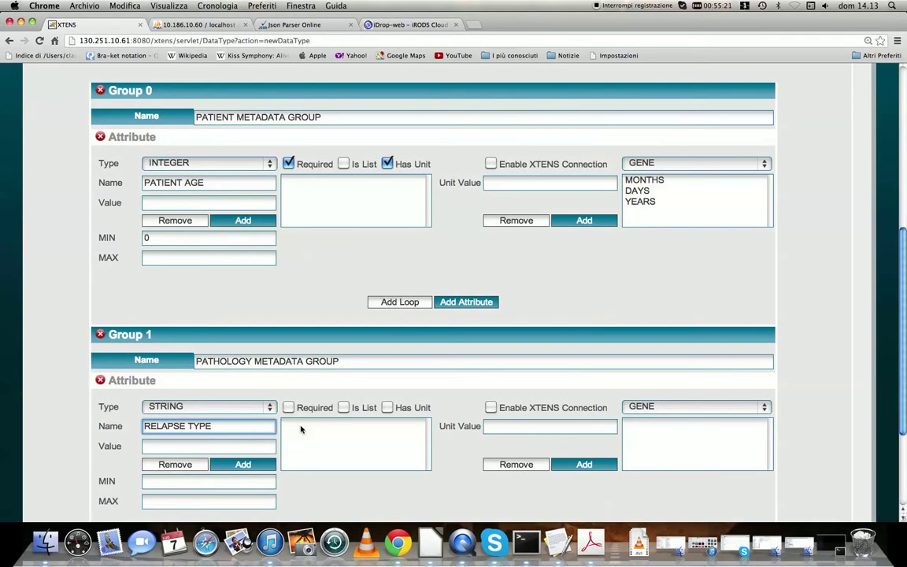
left_click(289, 407)
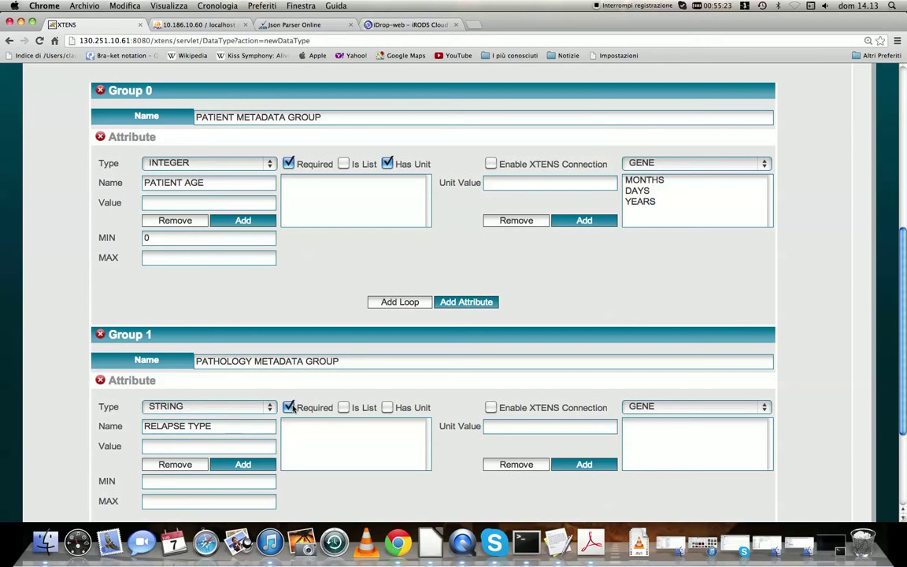
left_click(344, 407)
Add LOCAL, METASTATIC and COMBINED as list values of the RELAPSE TYPE attribute
left_click(194, 445)
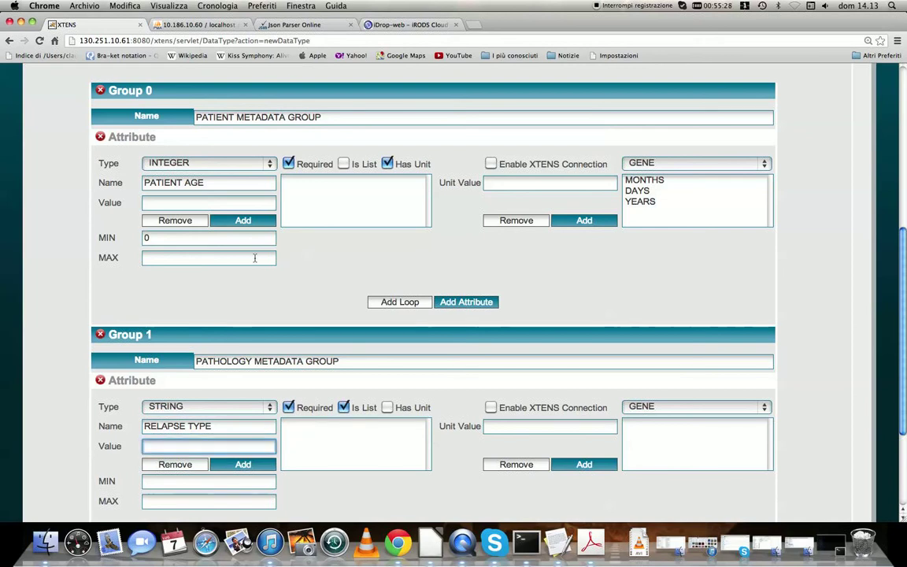
type("LOCAL")
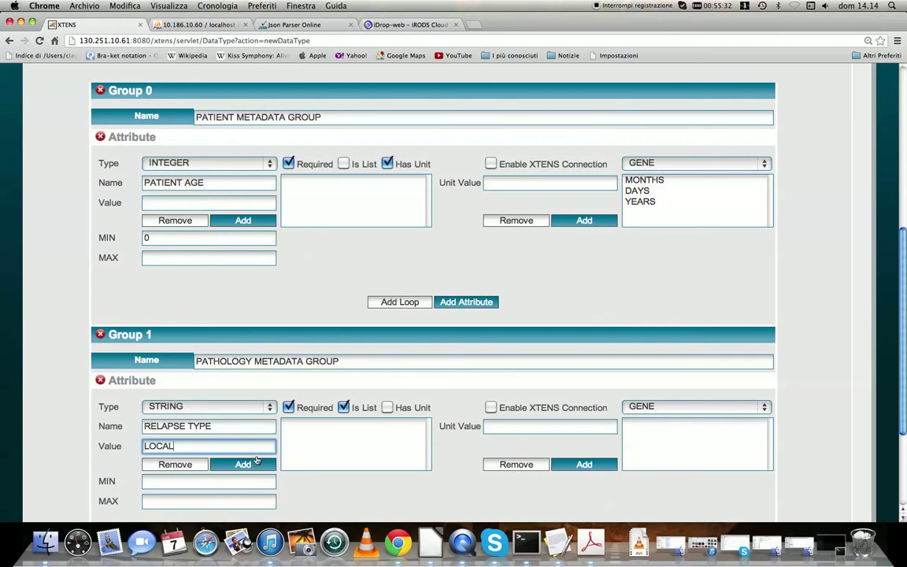
left_click(243, 463)
double_click(199, 445)
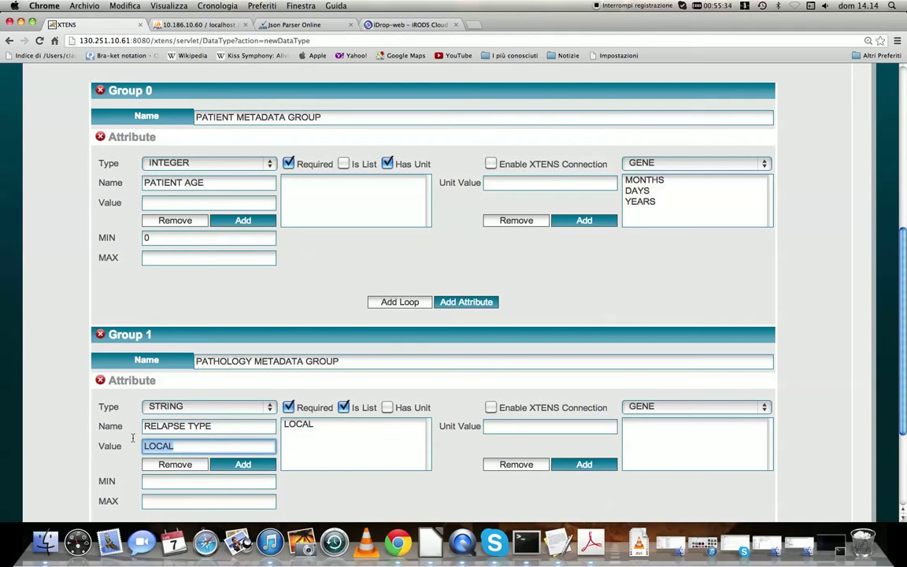
type("METAS")
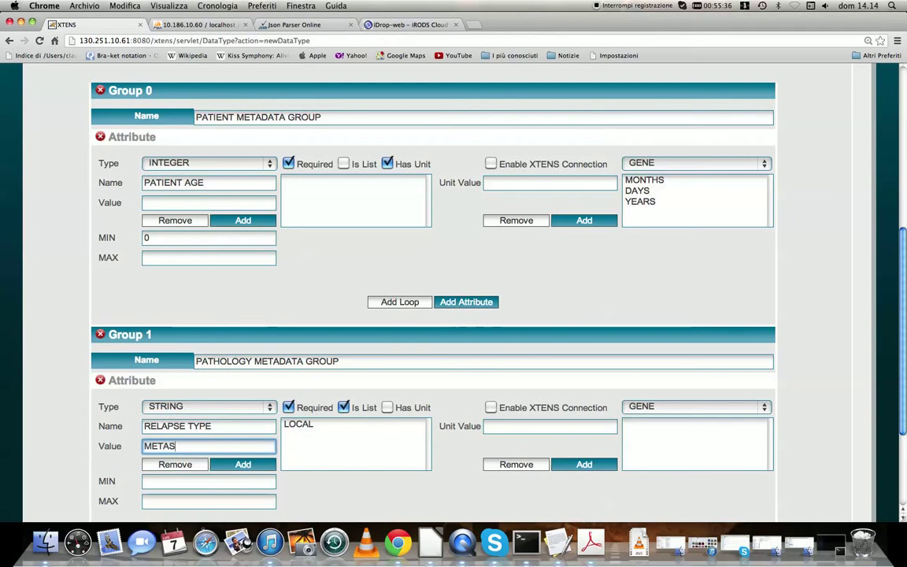
type("TATIC")
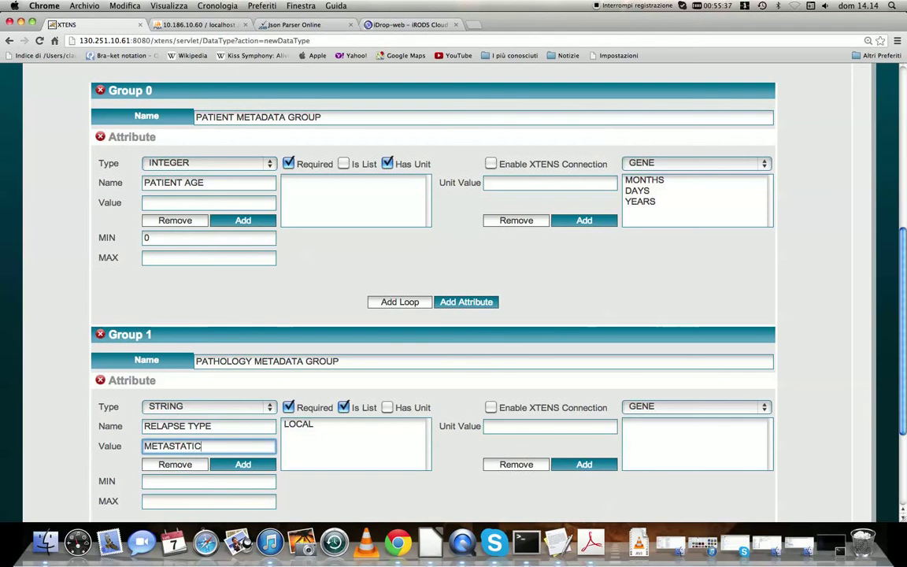
left_click(243, 464)
double_click(200, 445)
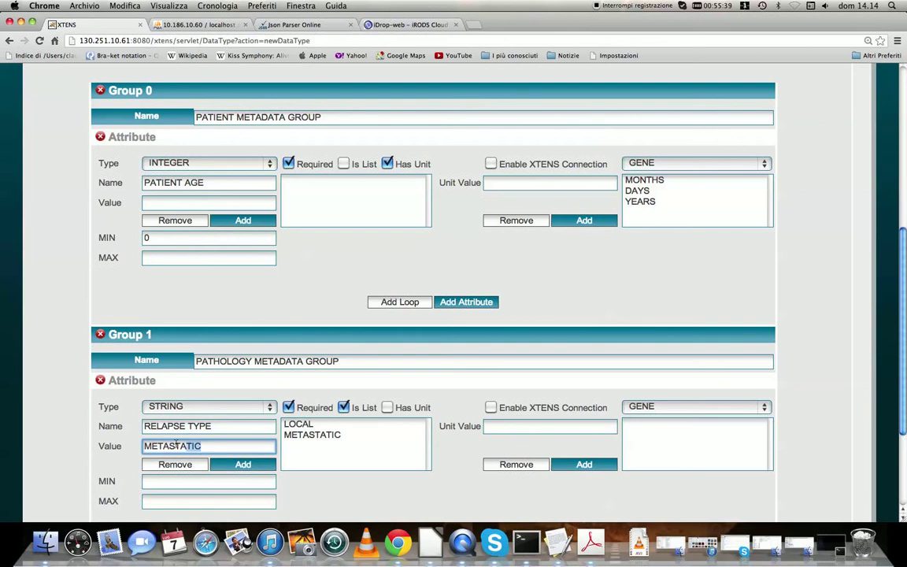
type("COMBINED")
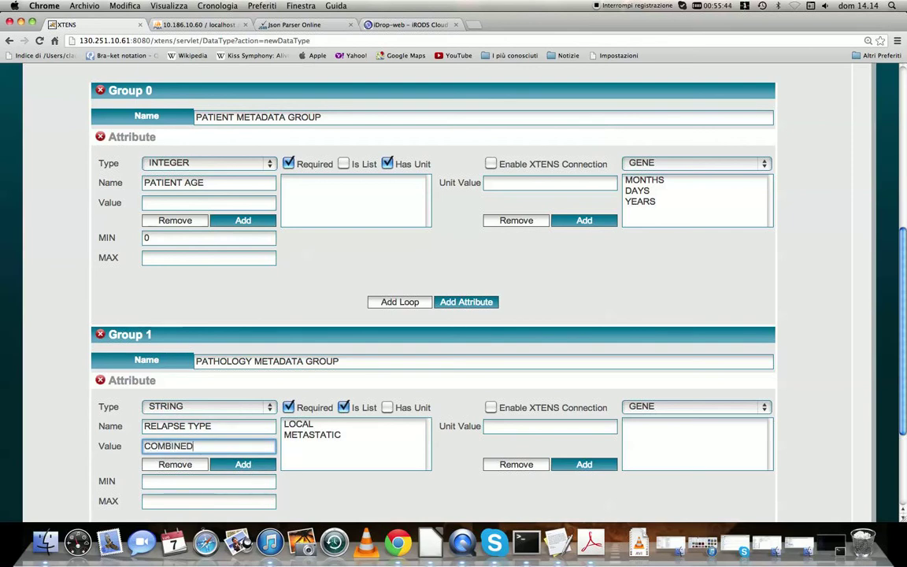
left_click(258, 465)
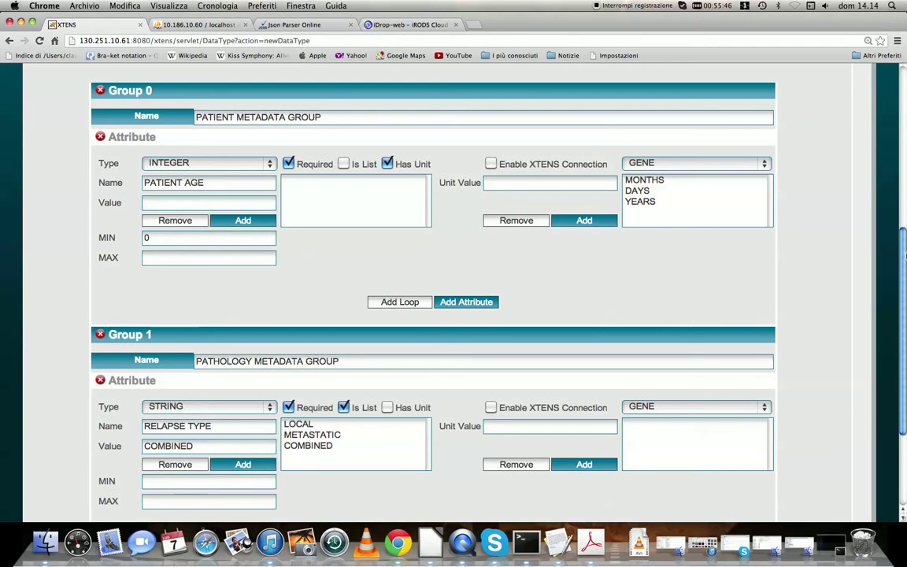
Add a loop to the pathology group and insert a new attribute inside it
scroll(882, 292, "down", 3)
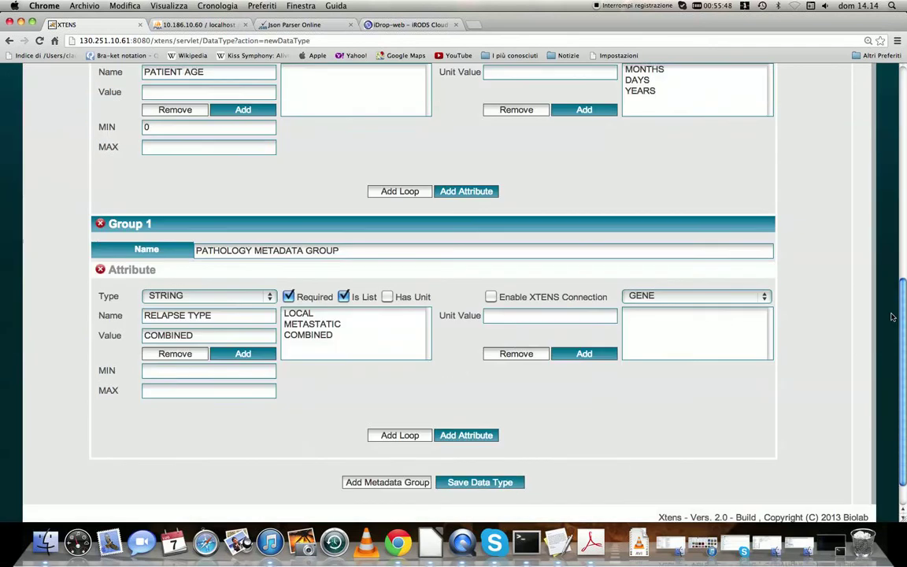
left_click_drag(893, 317, 889, 322)
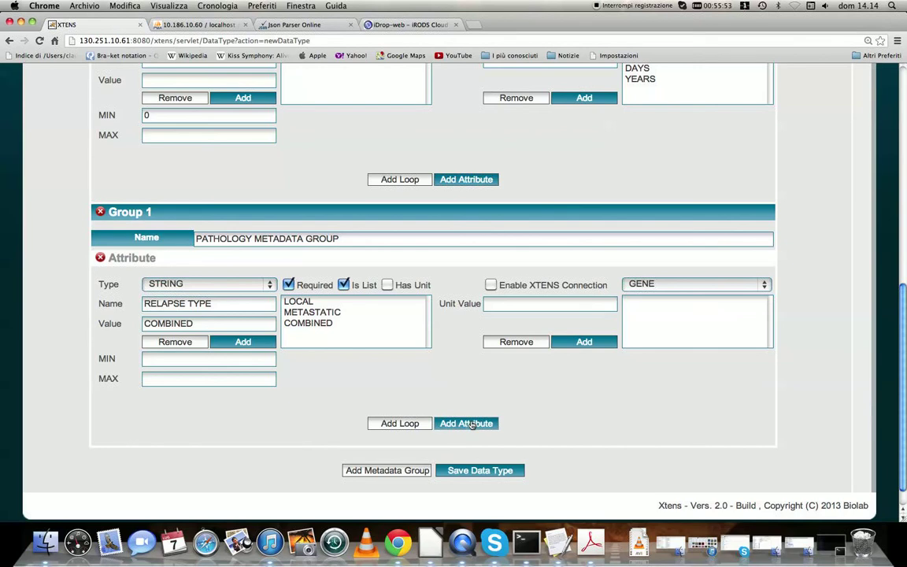
left_click(399, 422)
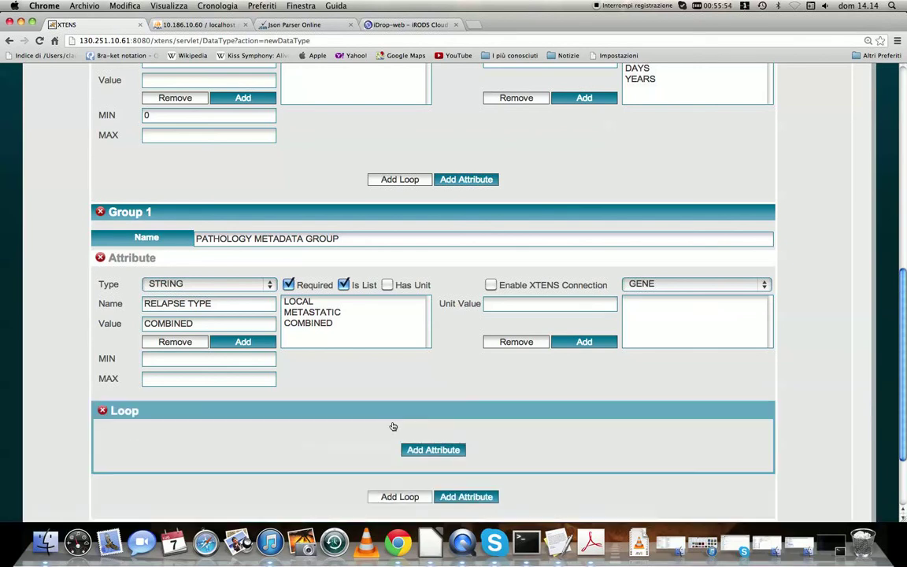
left_click(444, 452)
Name the loop attribute METASTATIC SITE and mark it as a list
left_click_drag(901, 283, 885, 348)
left_click(216, 301)
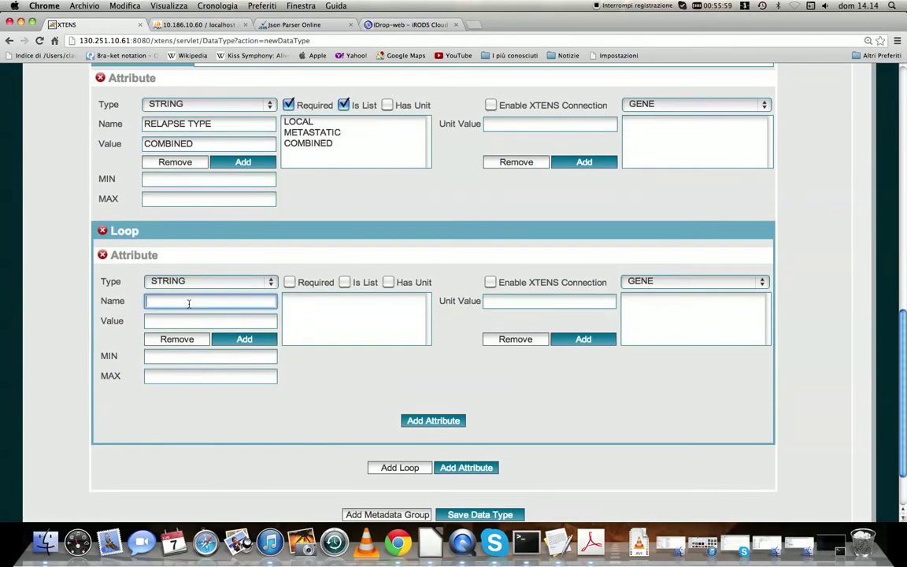
type("METASTATIC SITE")
left_click(395, 370)
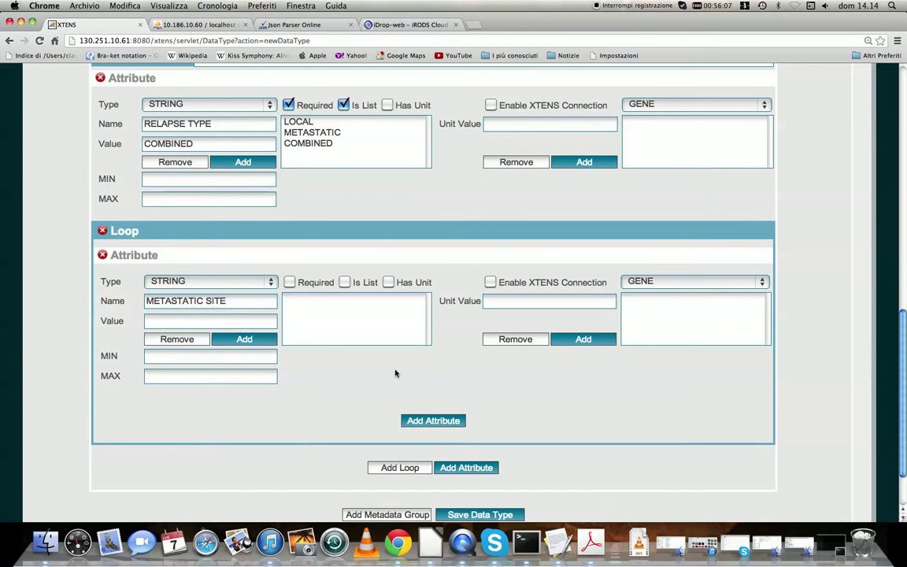
left_click(344, 281)
Add CNS, EYE SOCKET and MARROW as list values of the METASTATIC SITE attribute
left_click(216, 321)
type("CNS")
left_click(240, 339)
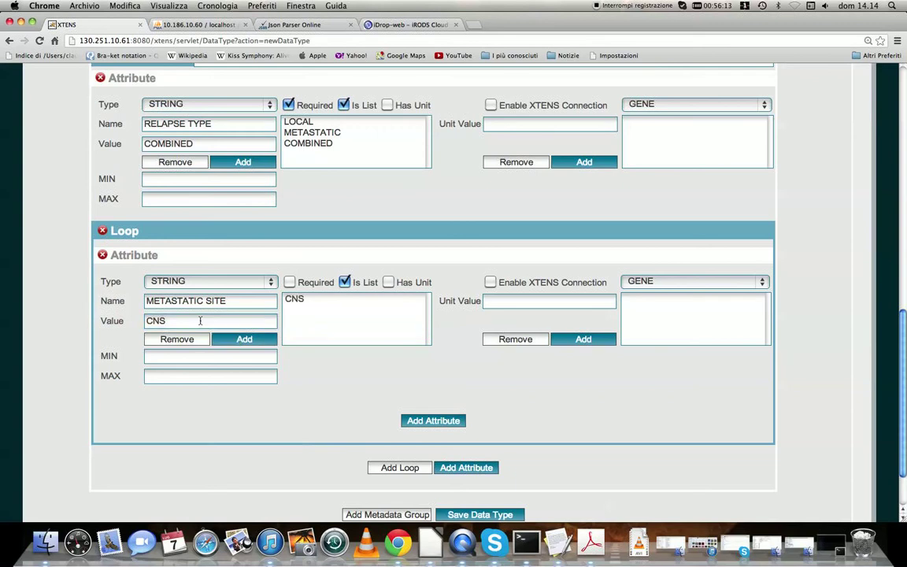
type("EY")
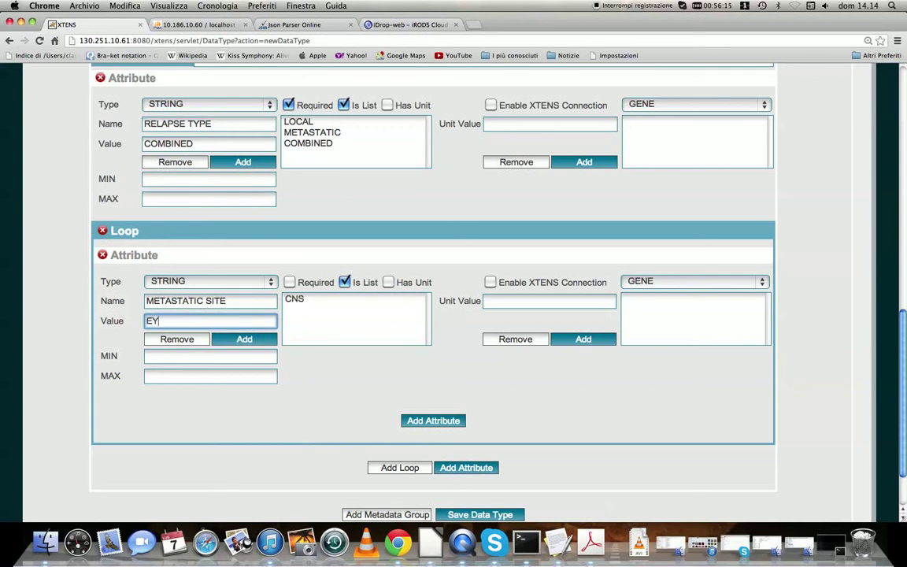
type("E SOCKET")
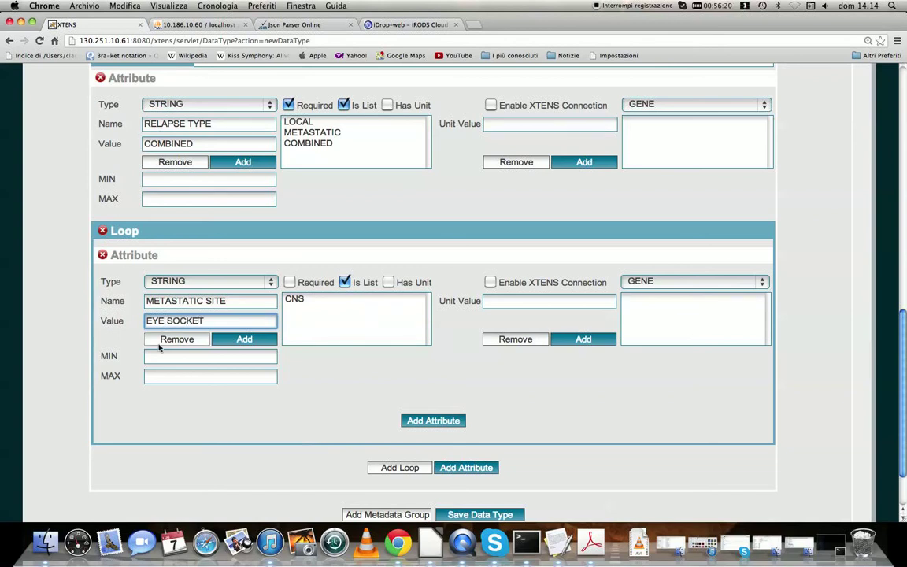
left_click(244, 339)
left_click_drag(194, 322, 145, 322)
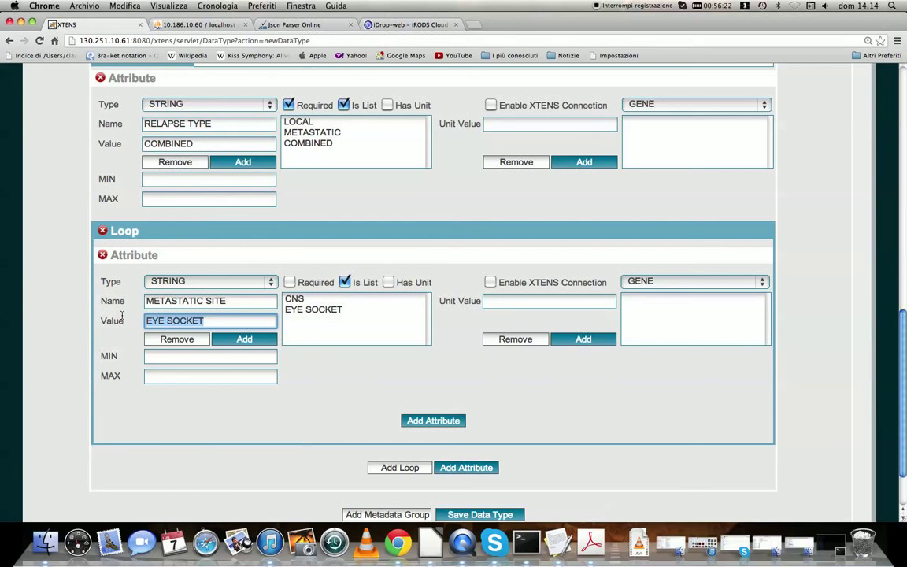
type("M")
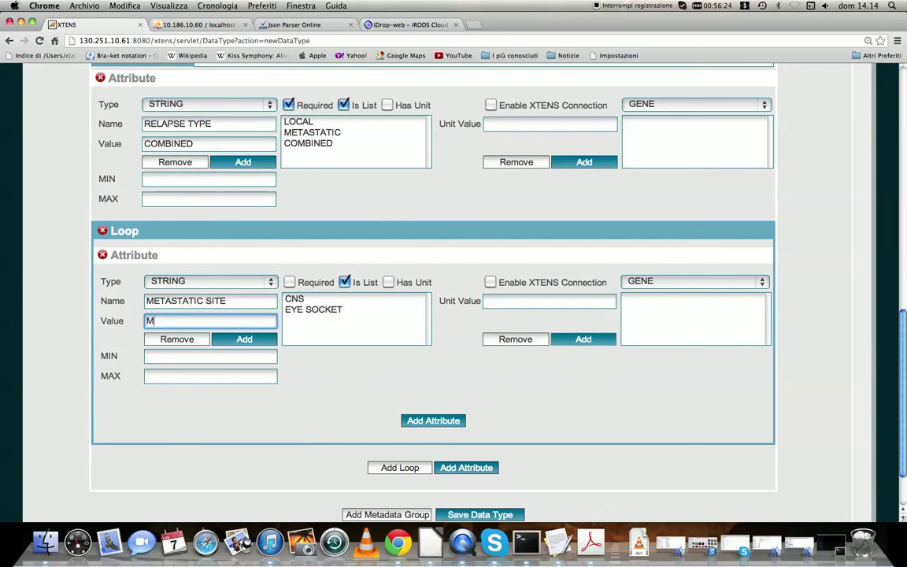
type("ARROW")
left_click(248, 339)
Add LIVER and OTHER as further METASTATIC SITE list values and clear the value entry field
left_click_drag(226, 320, 145, 320)
type("LIVER")
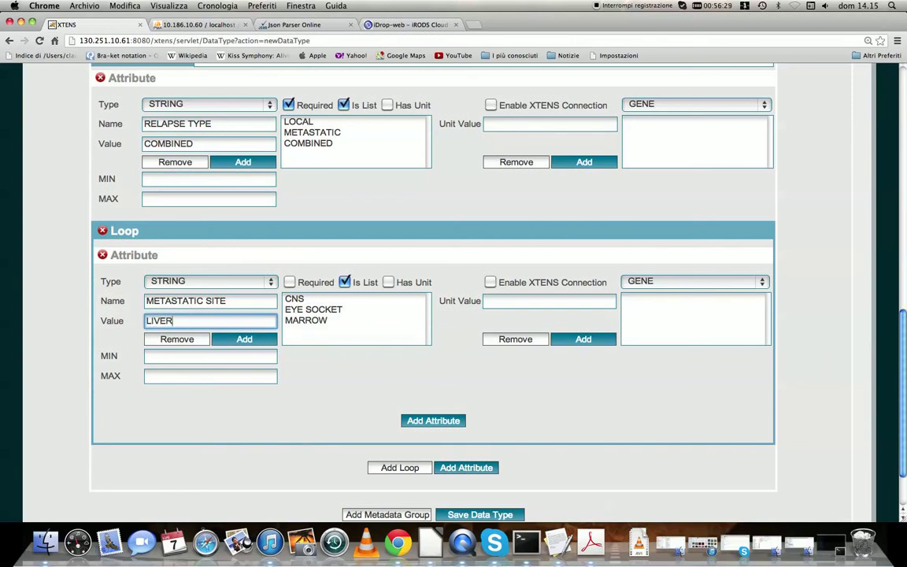
left_click(244, 340)
double_click(182, 314)
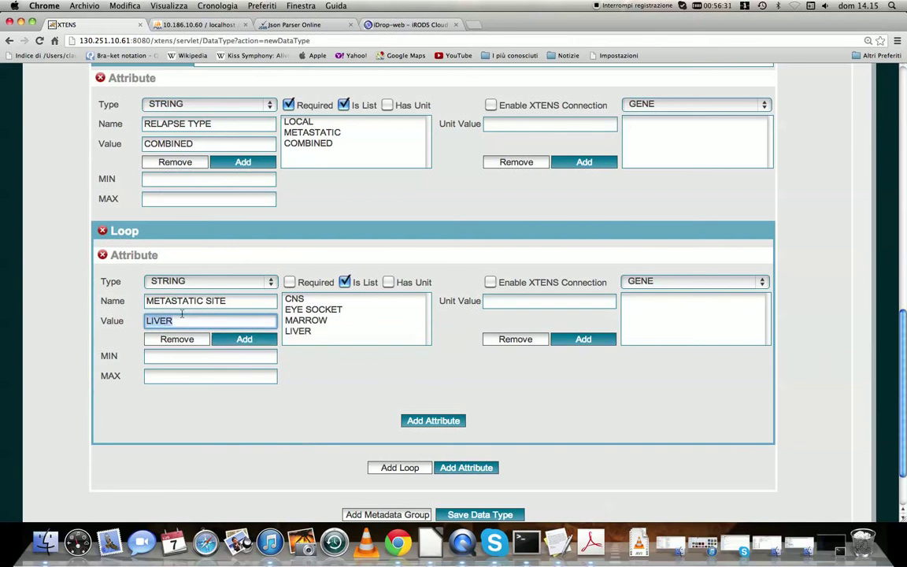
type("OTHER")
left_click(238, 341)
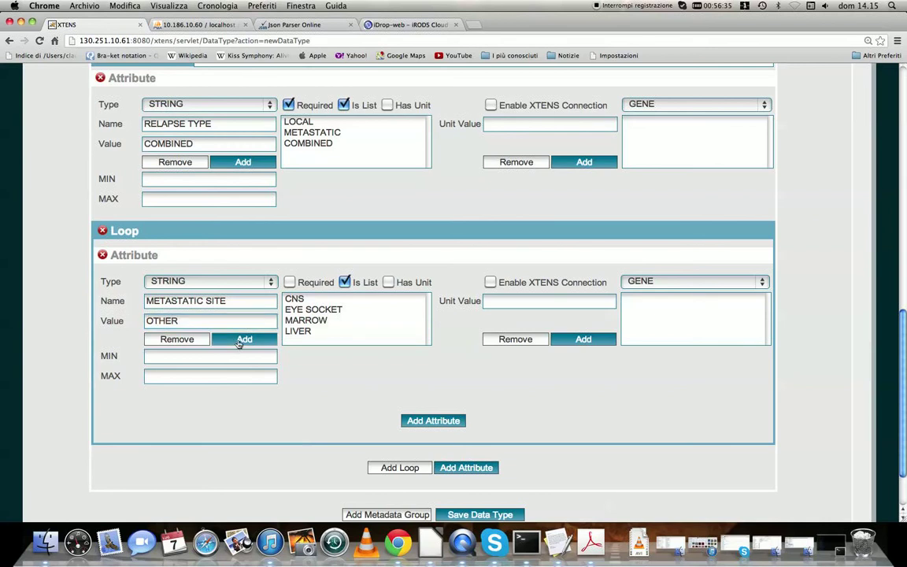
double_click(166, 320)
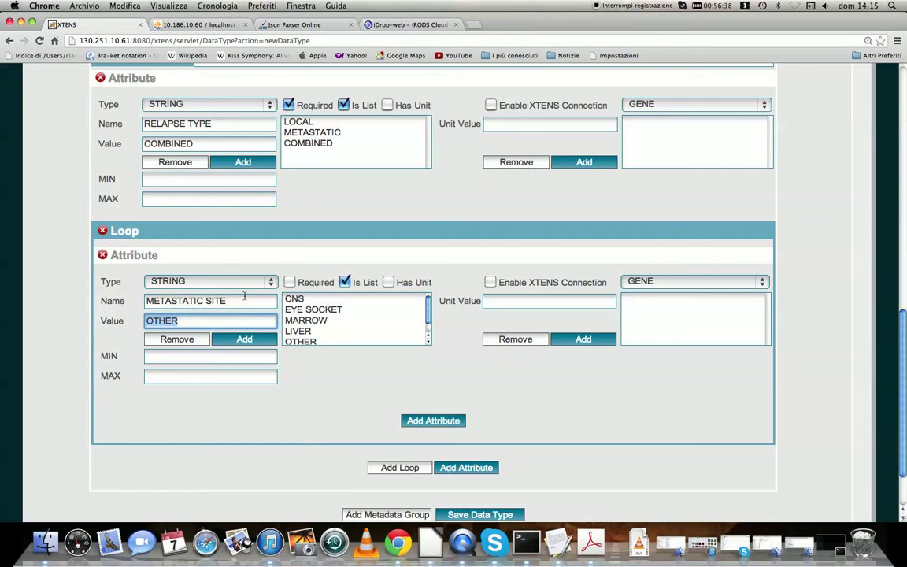
key("BackSpace")
Save the data type and acknowledge the confirmation dialog
scroll(904, 438, "down", 1)
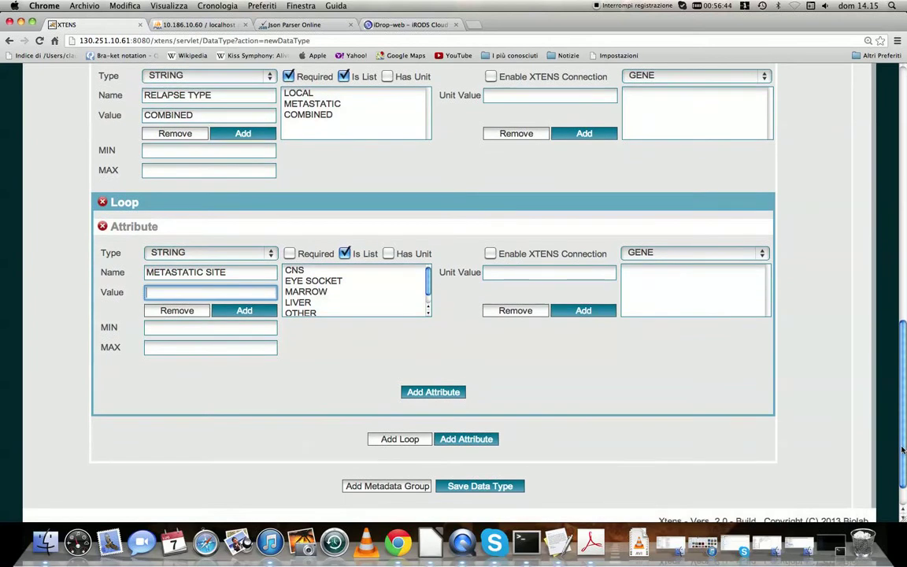
left_click_drag(903, 439, 874, 438)
scroll(874, 439, "down", 3)
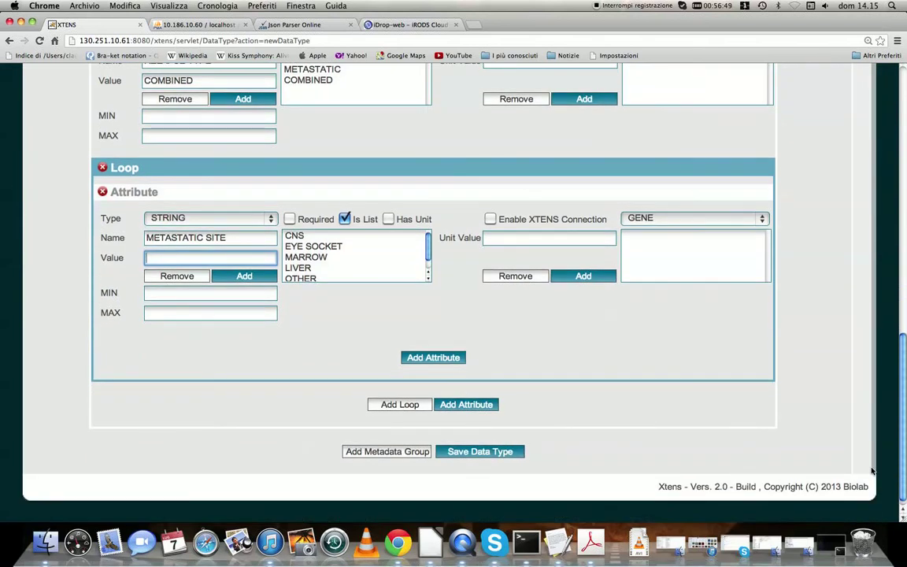
left_click(512, 453)
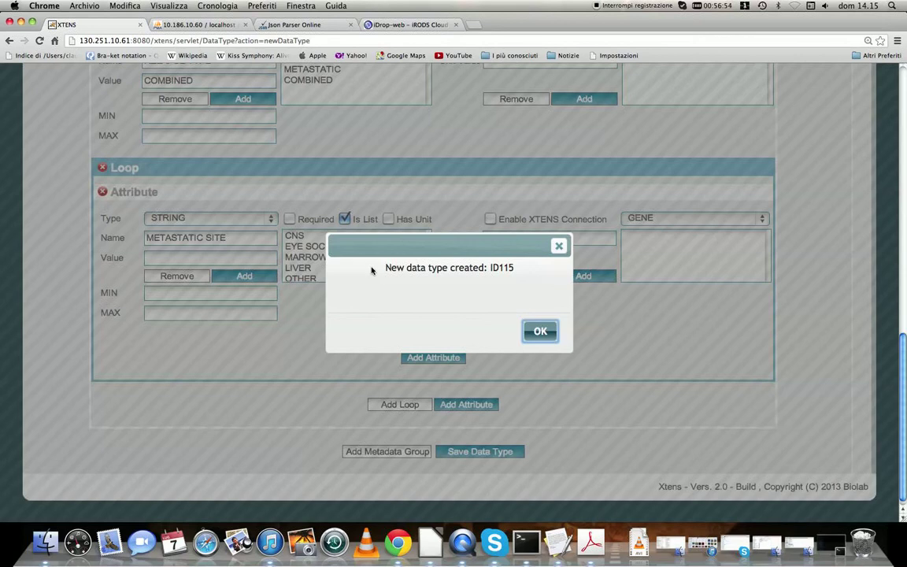
left_click(501, 267)
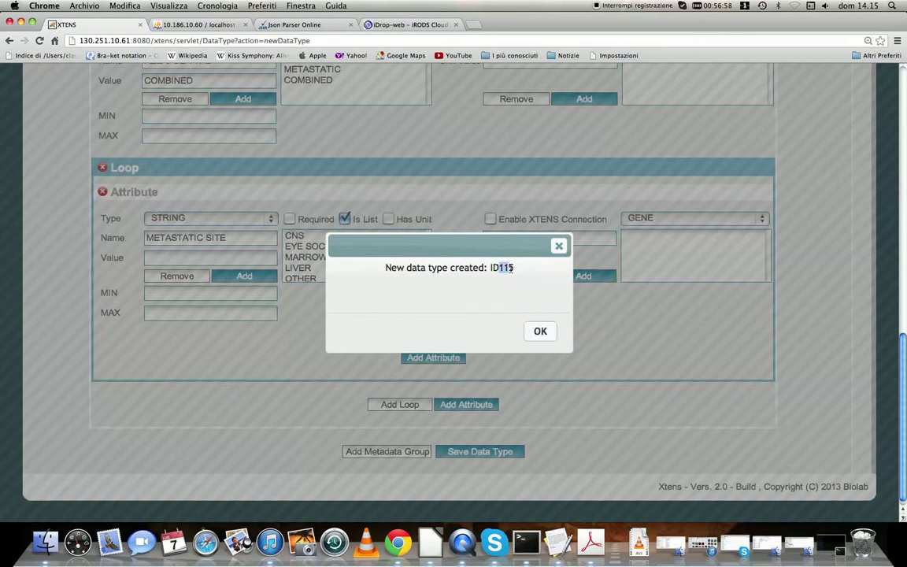
left_click(539, 333)
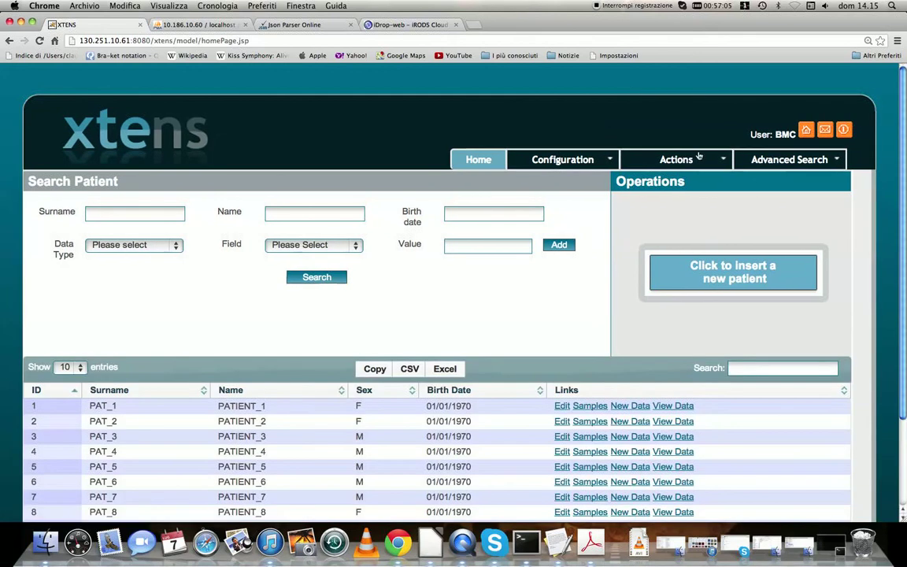
Open the data type settings of the admin group from the groups configuration
left_click(699, 156)
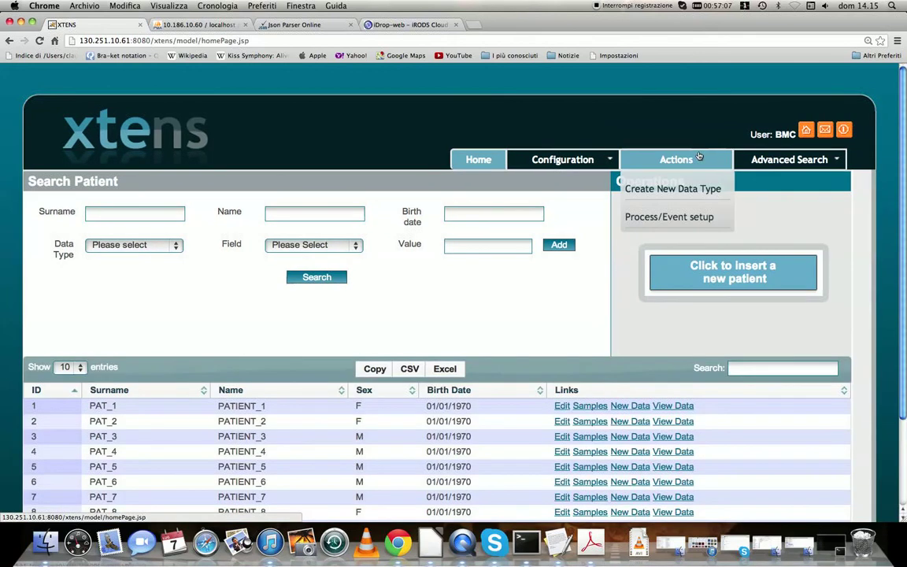
mouse_move(599, 164)
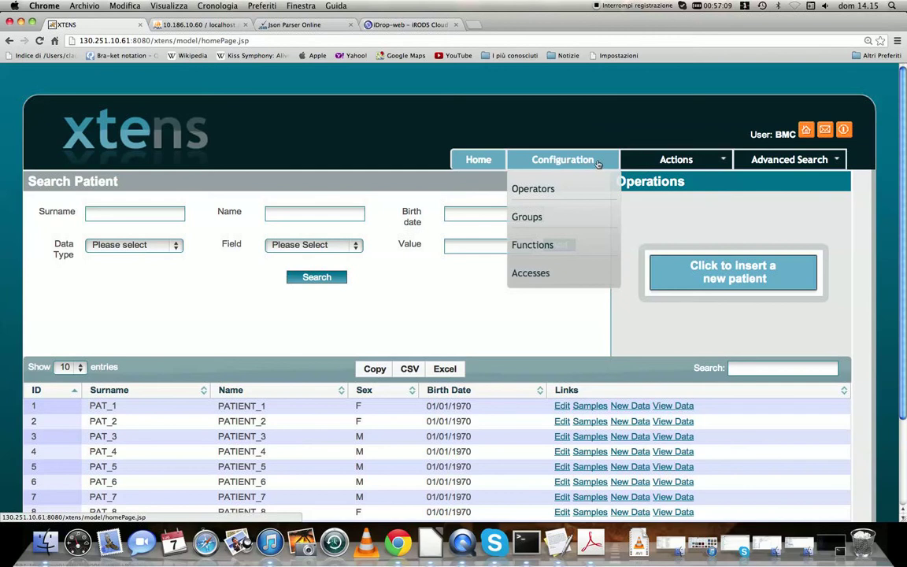
left_click(550, 216)
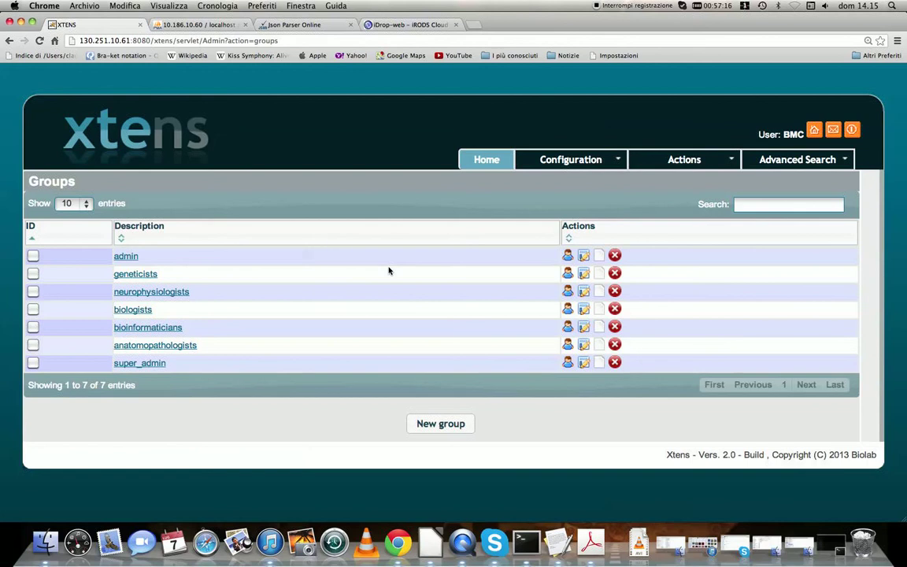
left_click(599, 255)
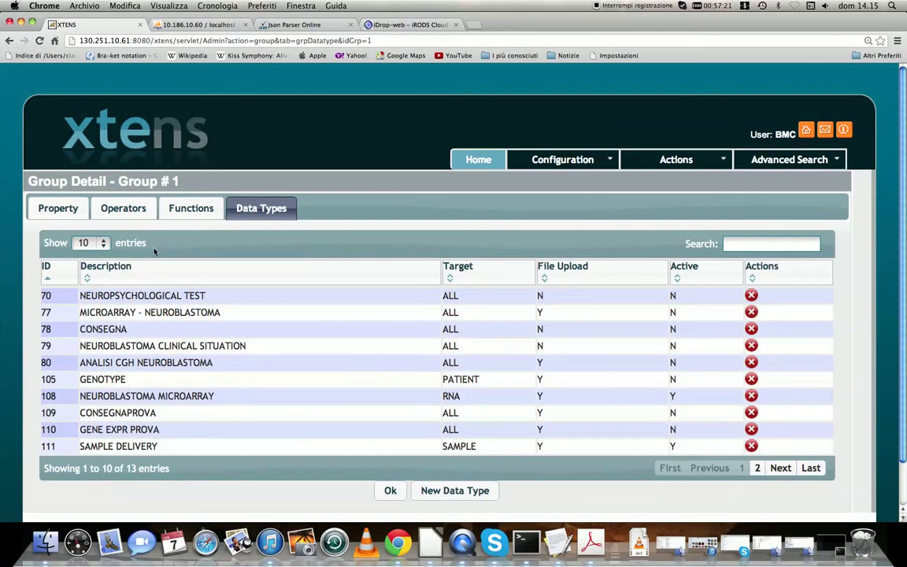
Show 25 entries per page in the group's data type list and review it
left_click(102, 244)
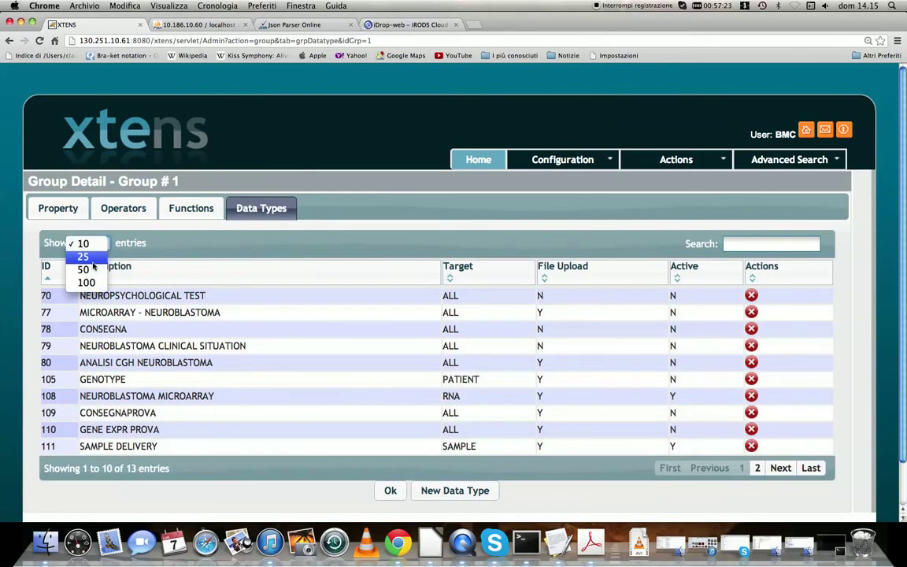
left_click(83, 255)
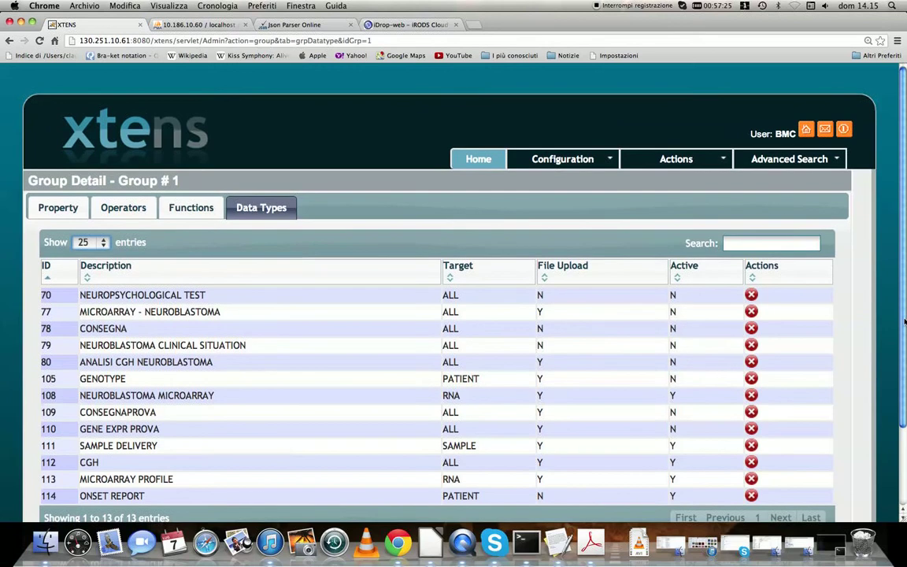
scroll(896, 374, "down", 2)
scroll(896, 373, "up", 1)
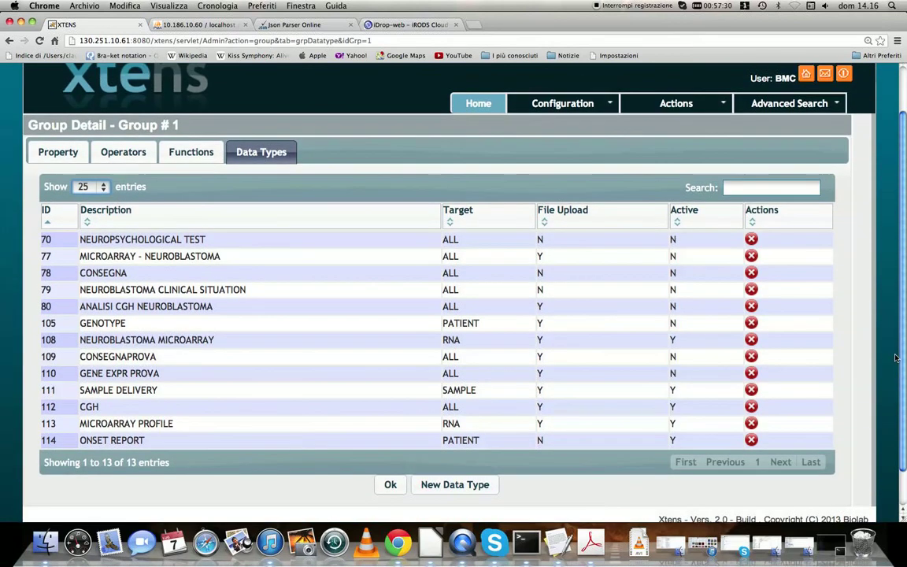
Add the RELAPSE REPORT data type to the admin group
left_click(471, 484)
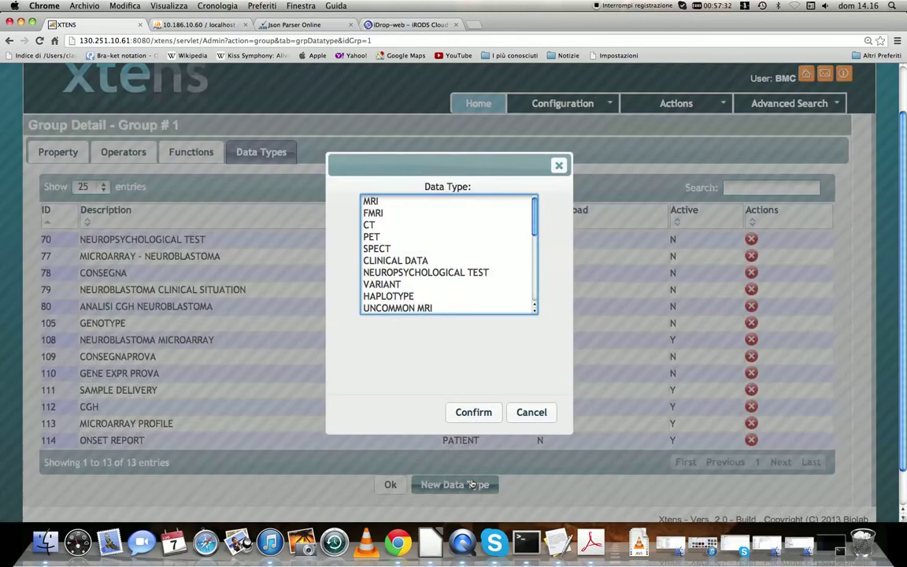
scroll(532, 268, "down", 5)
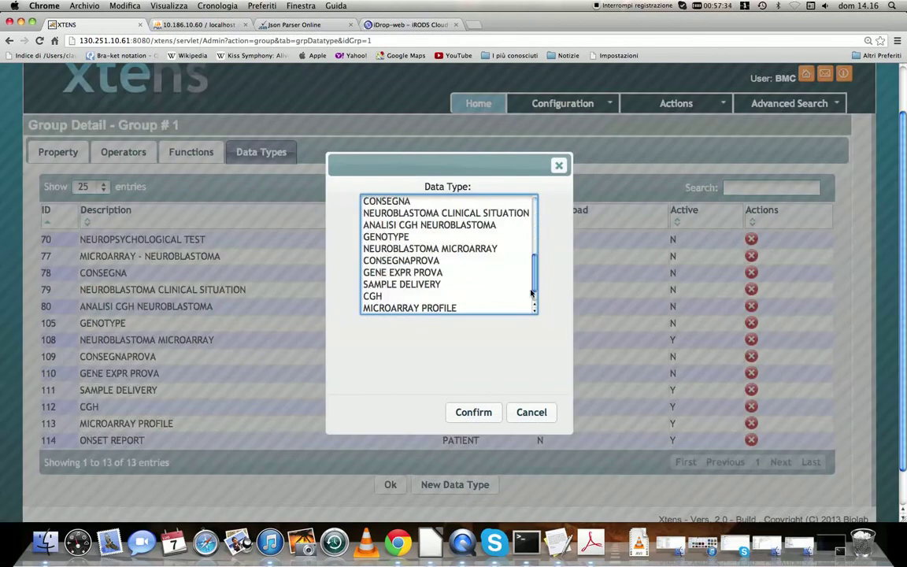
left_click(425, 310)
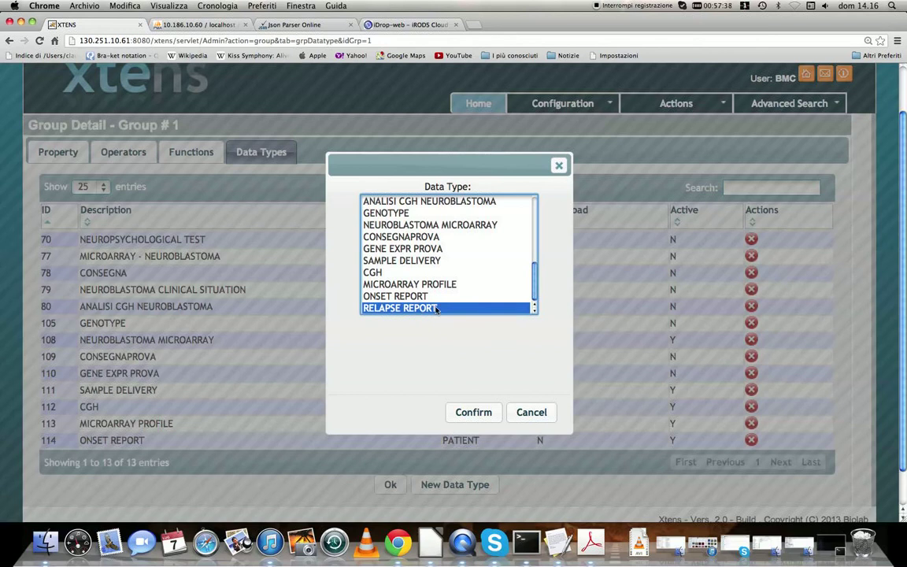
left_click(467, 412)
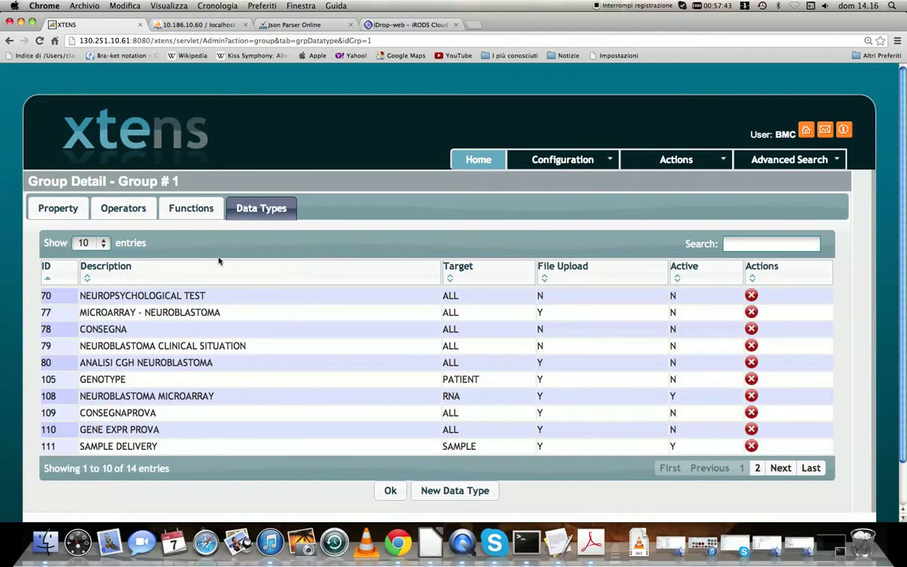
Show 25 entries again and review the group's data type list
left_click(91, 243)
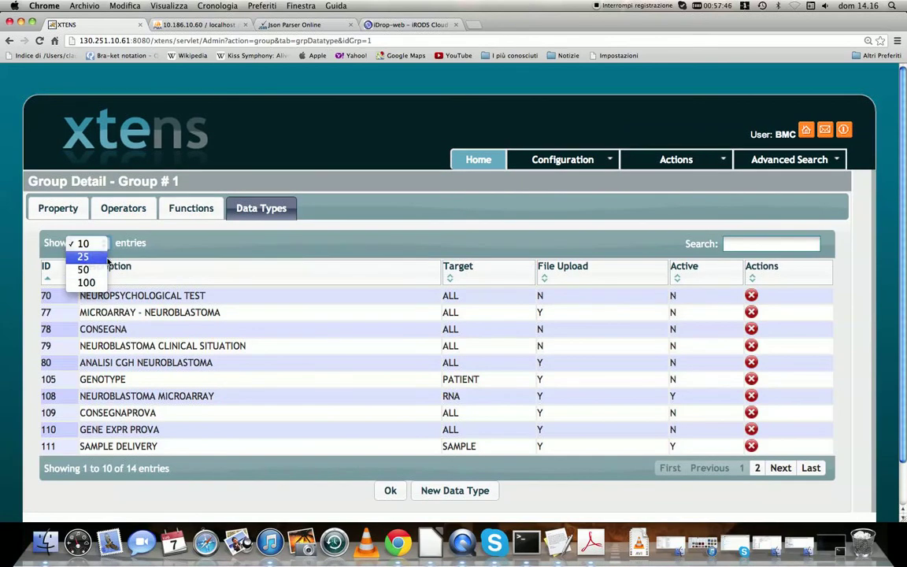
left_click(83, 255)
scroll(902, 298, "down", 3)
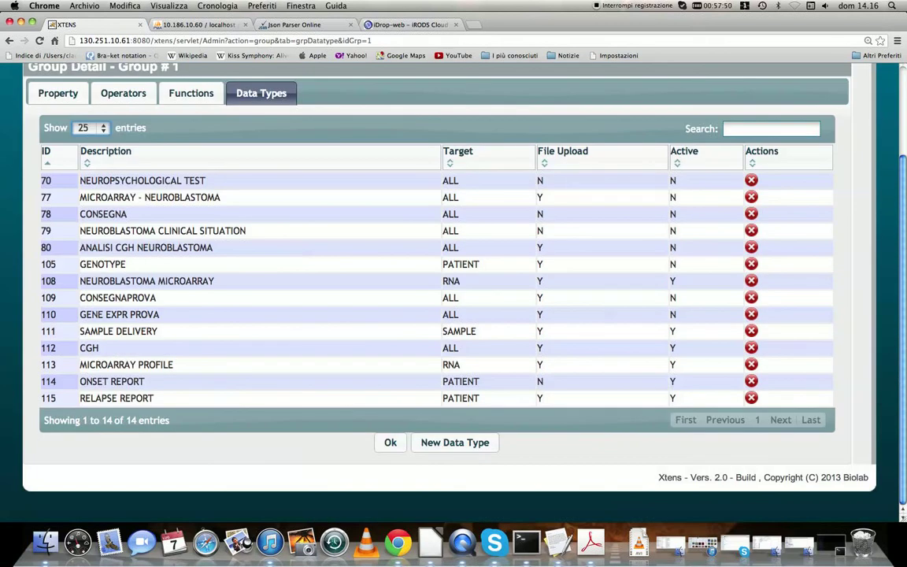
scroll(901, 347, "up", 3)
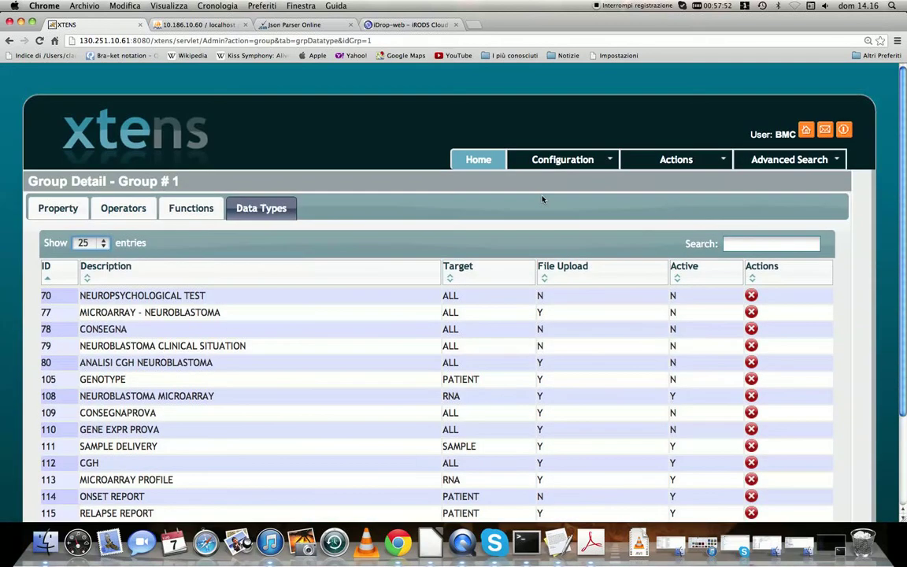
Return to the home page and search patients by the patient's surname
left_click(490, 161)
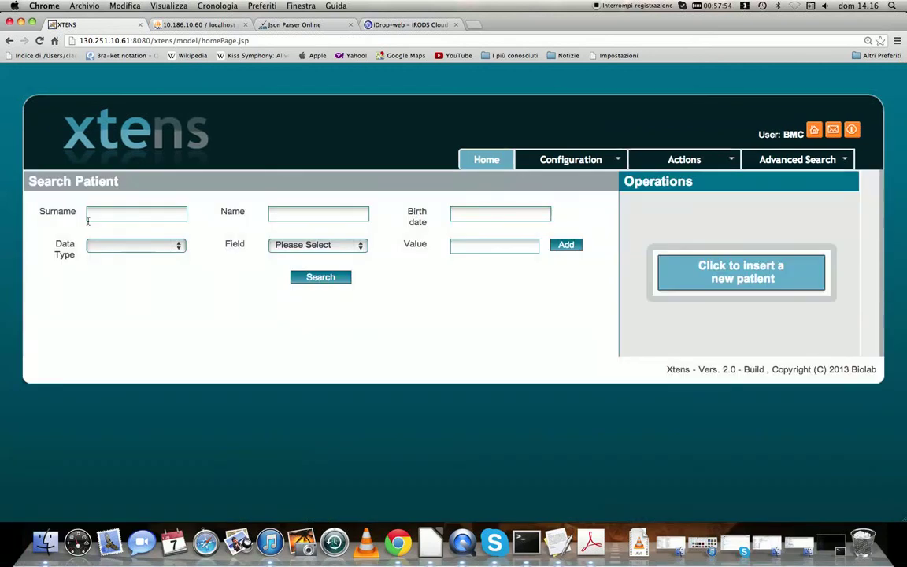
left_click(105, 214)
type("greyjoy")
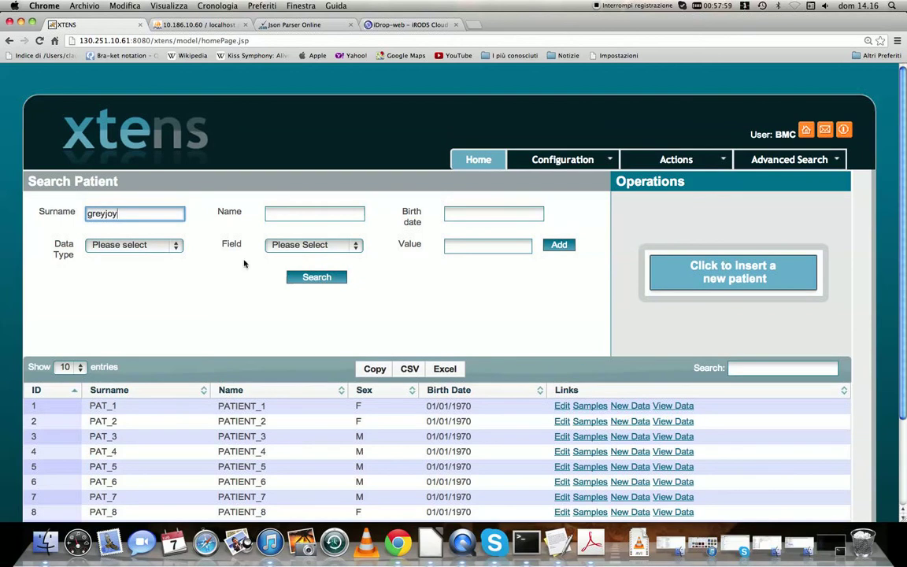
left_click(306, 280)
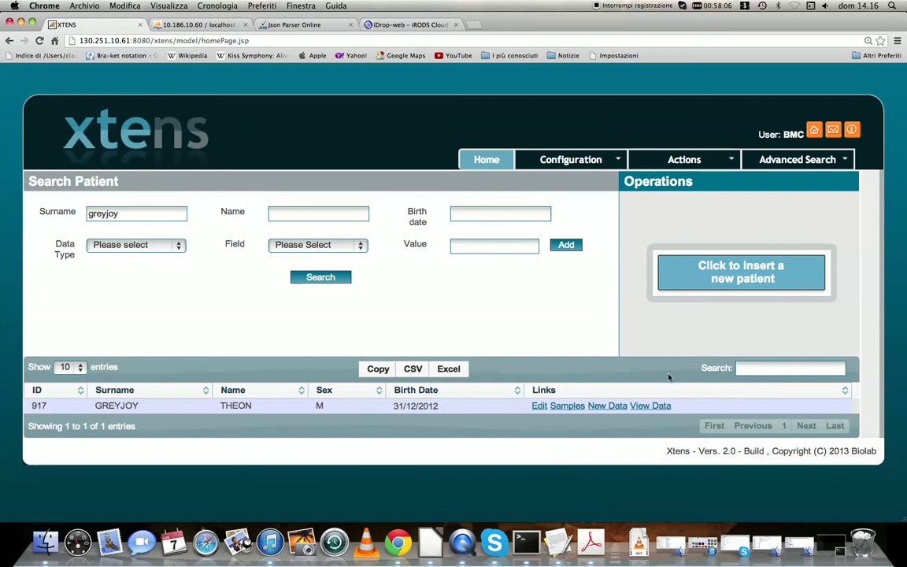
Start inserting new data for the found patient, choosing the RELAPSE REPORT data type
left_click(617, 408)
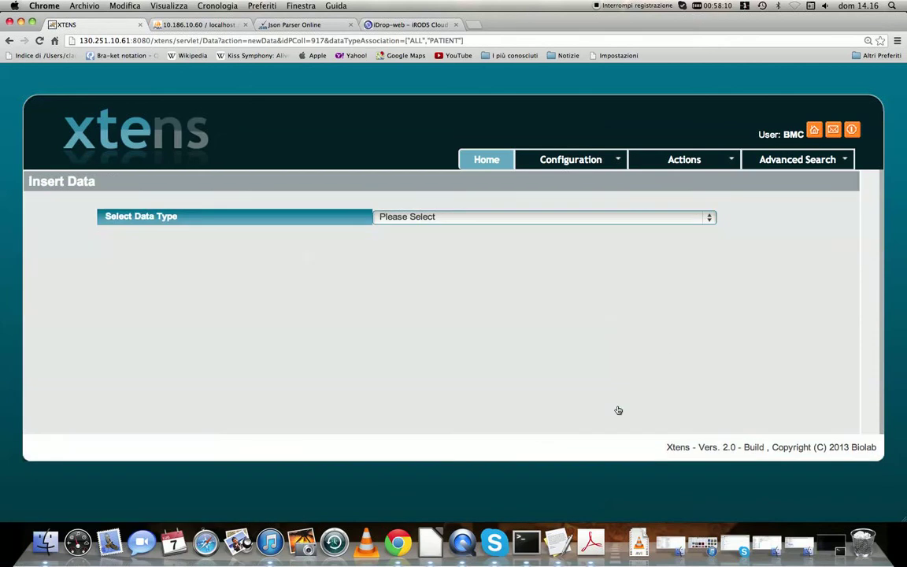
left_click(710, 218)
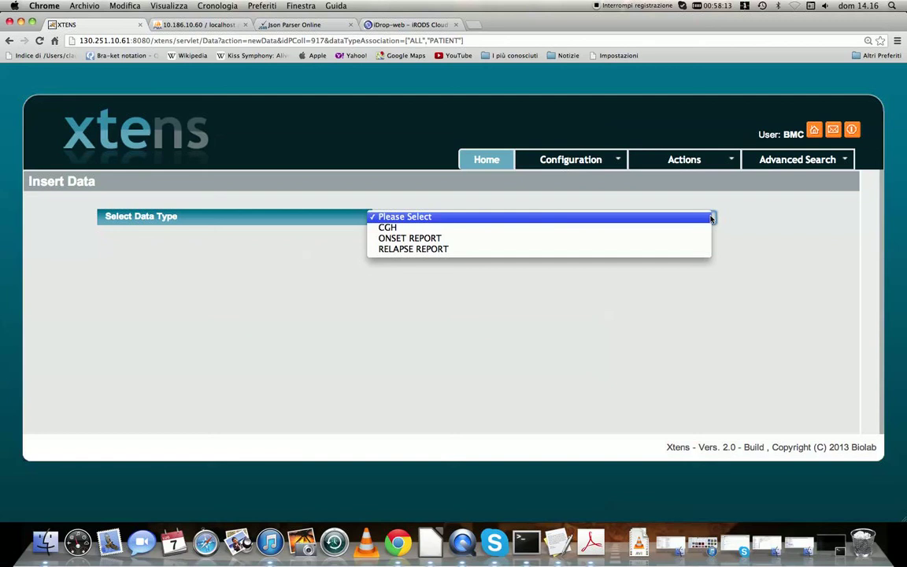
left_click(555, 250)
scroll(895, 332, "down", 3)
scroll(895, 332, "down", 2)
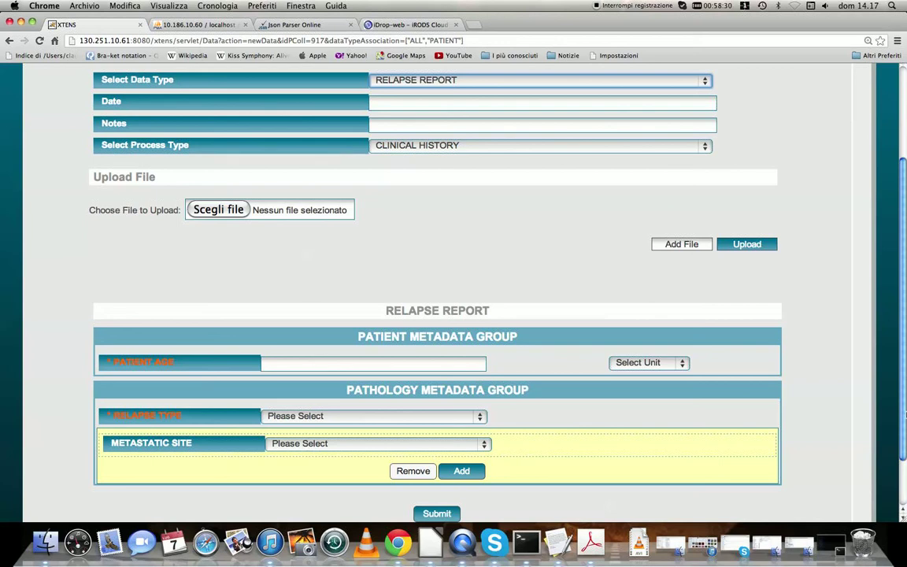
scroll(391, 264, "up", 2)
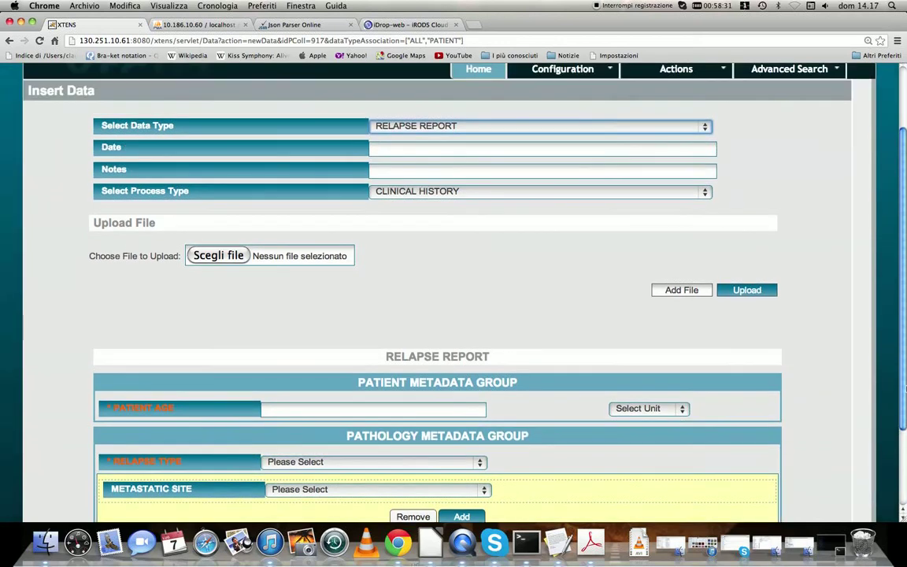
Set the report date to 07/07/2013 with the date picker
left_click(375, 149)
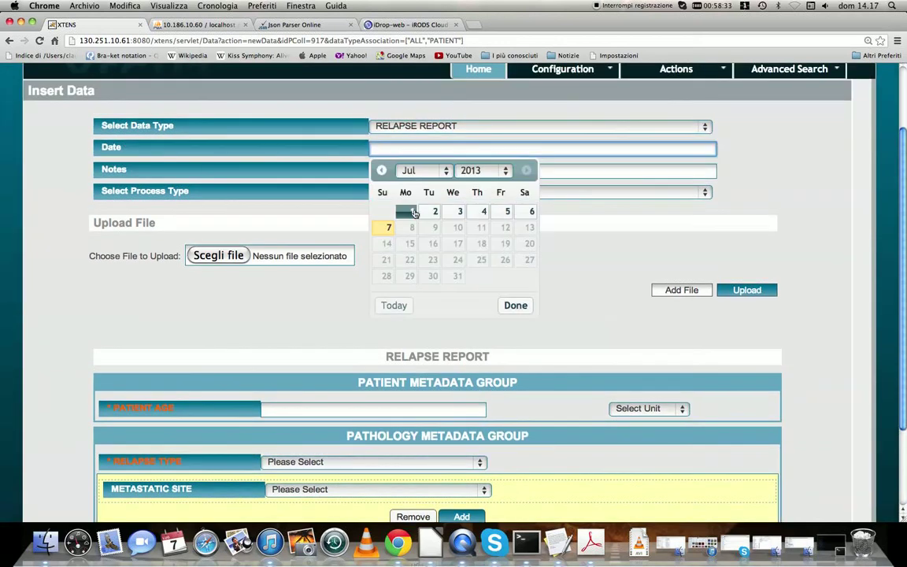
left_click(389, 228)
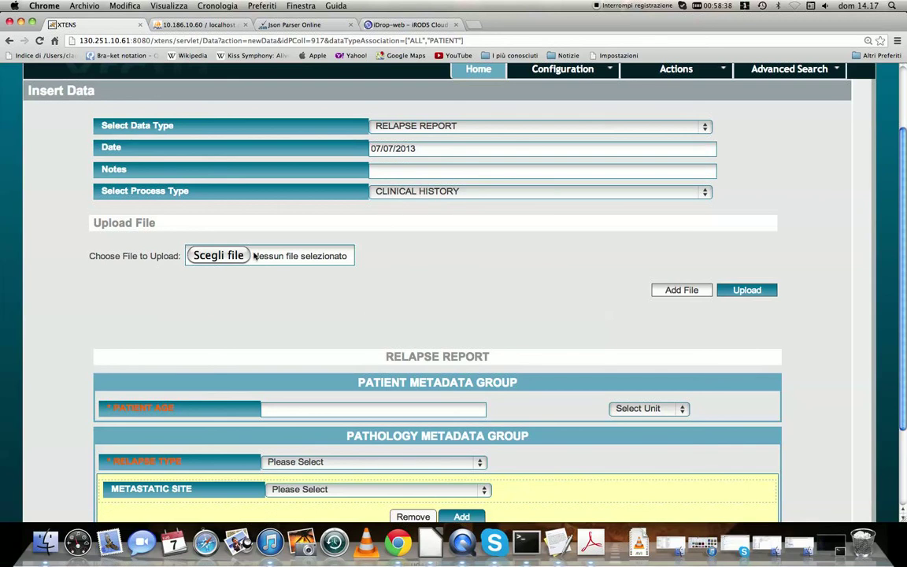
Choose relapseReport.pdf from the test folder and upload it to the report
left_click(748, 289)
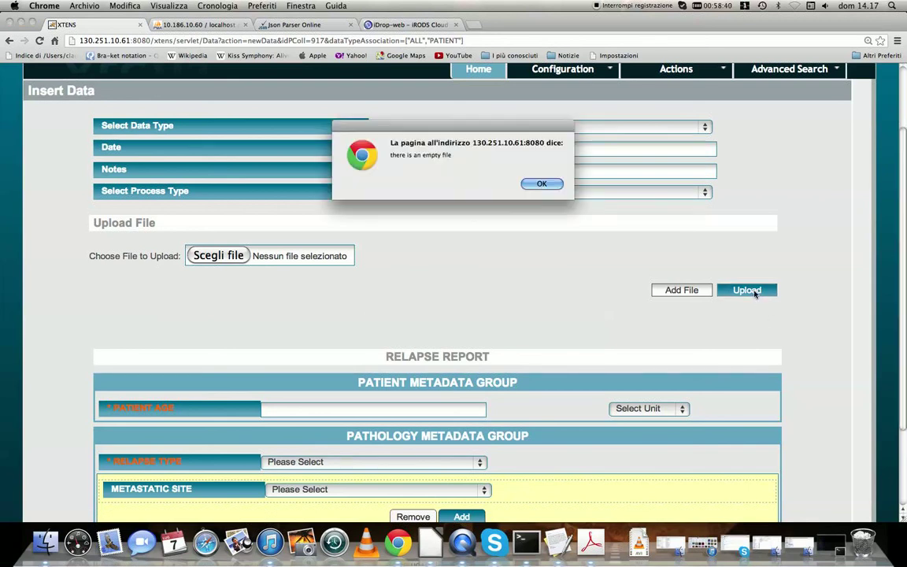
left_click(542, 183)
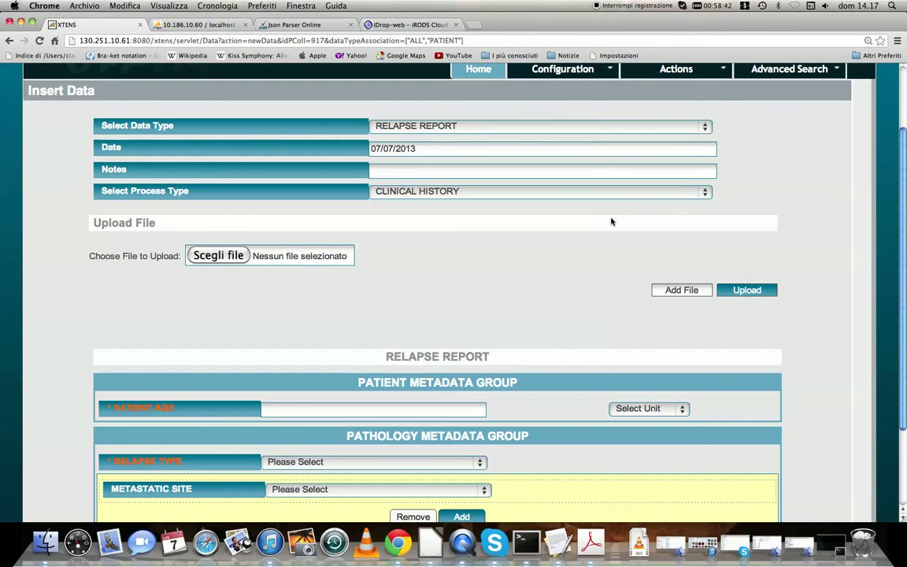
left_click(218, 255)
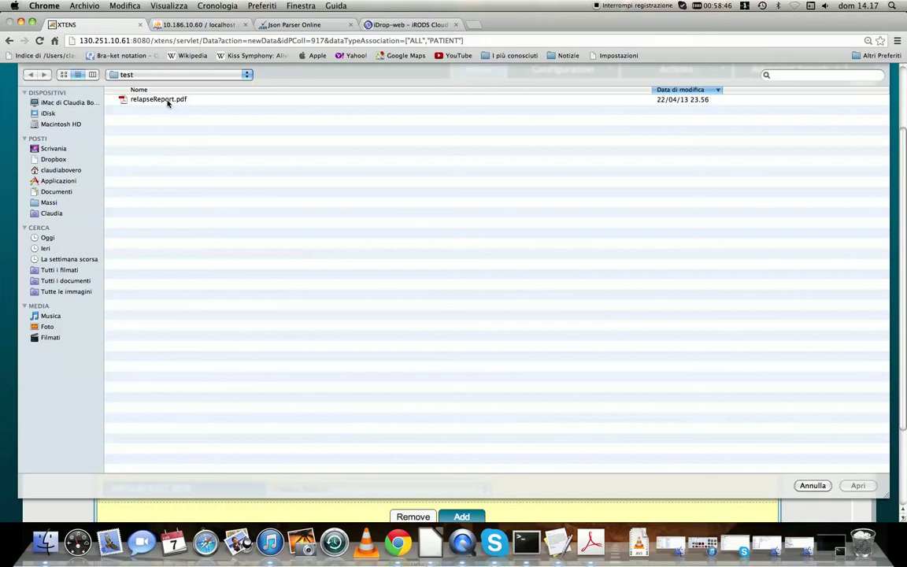
left_click(167, 101)
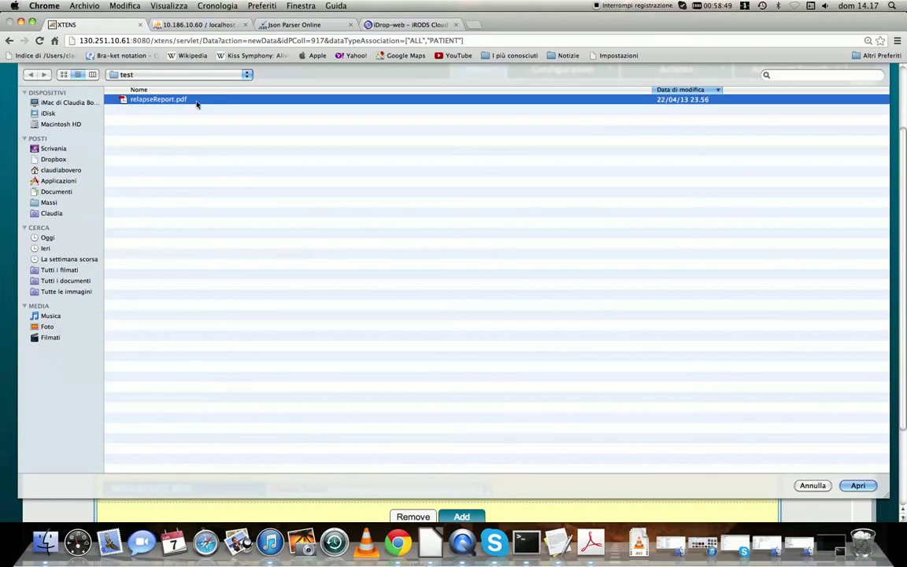
left_click(857, 486)
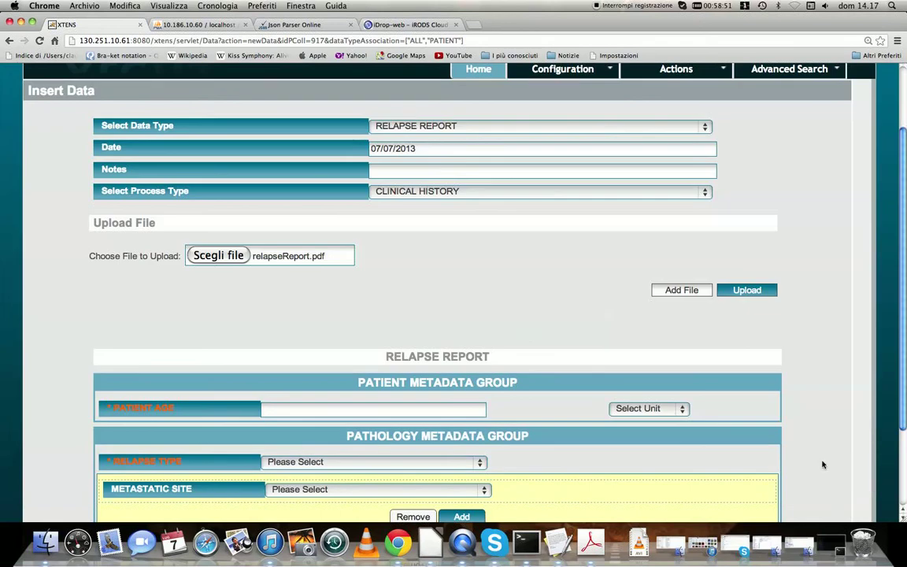
left_click(736, 291)
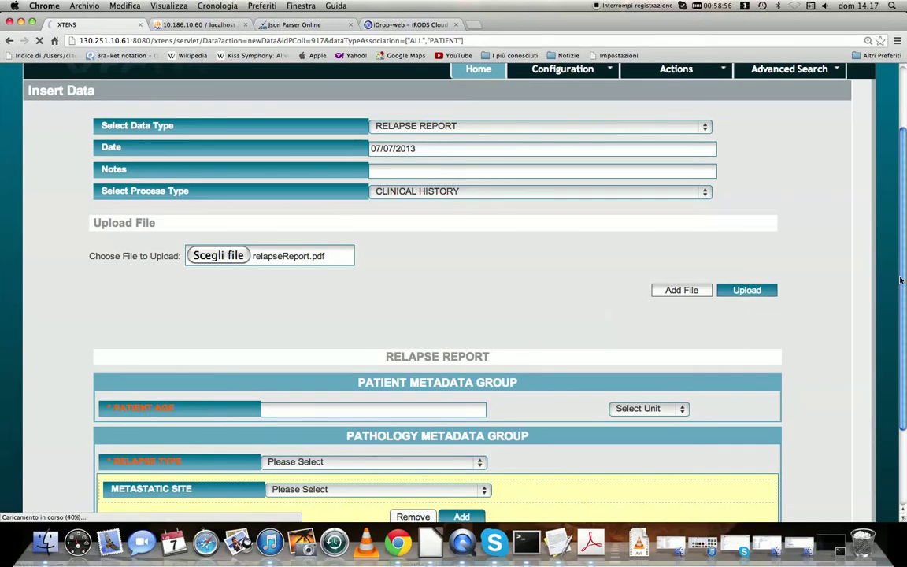
Set the patient age to 12 MONTHS and the relapse type to METASTATIC
scroll(878, 339, "down", 3)
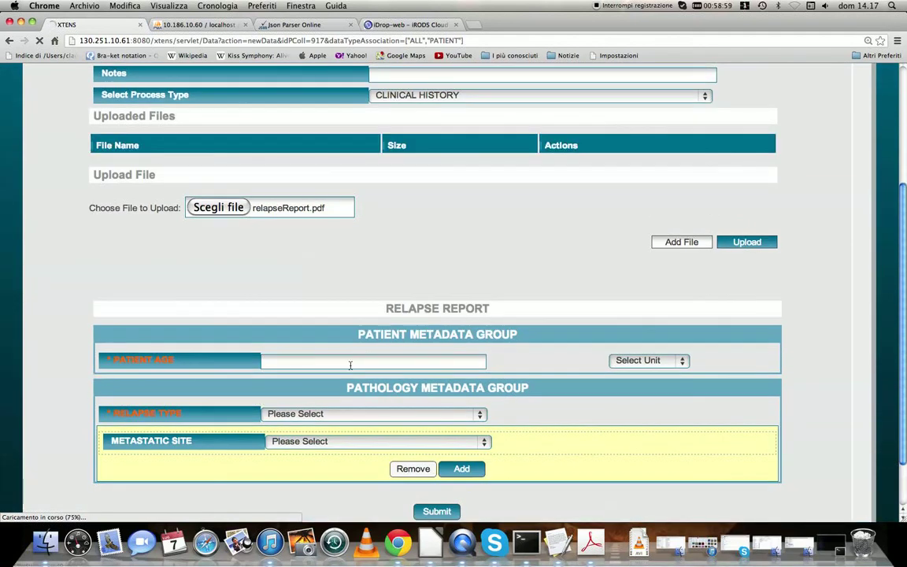
left_click(350, 365)
type("12")
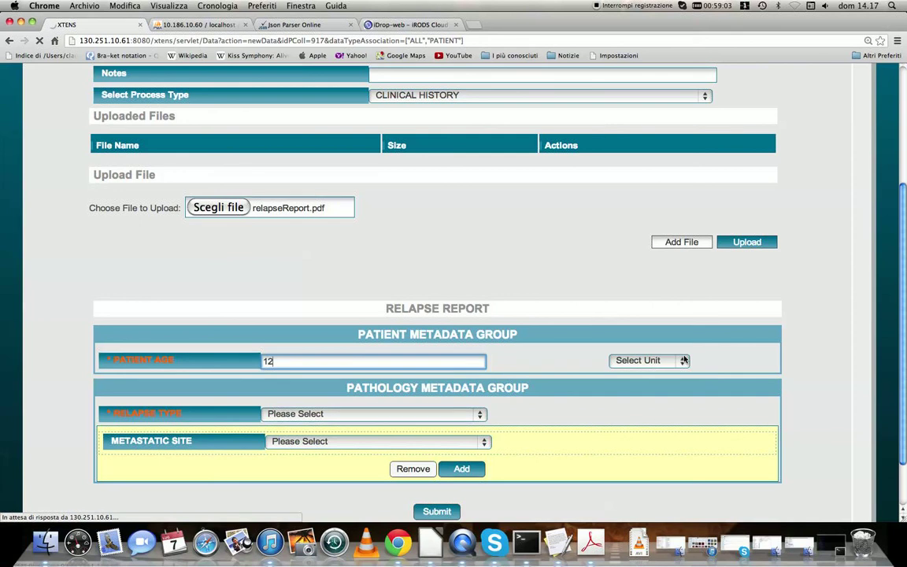
left_click(665, 360)
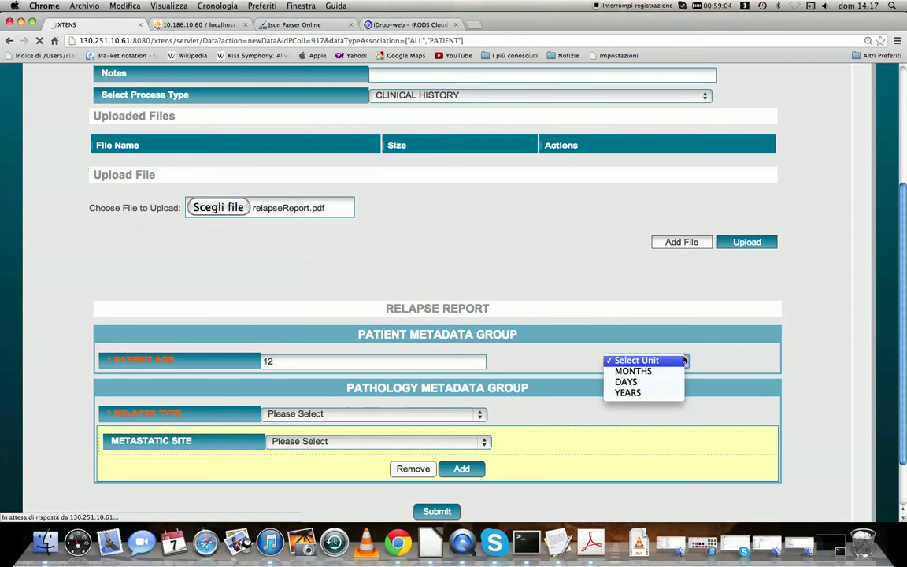
left_click(680, 371)
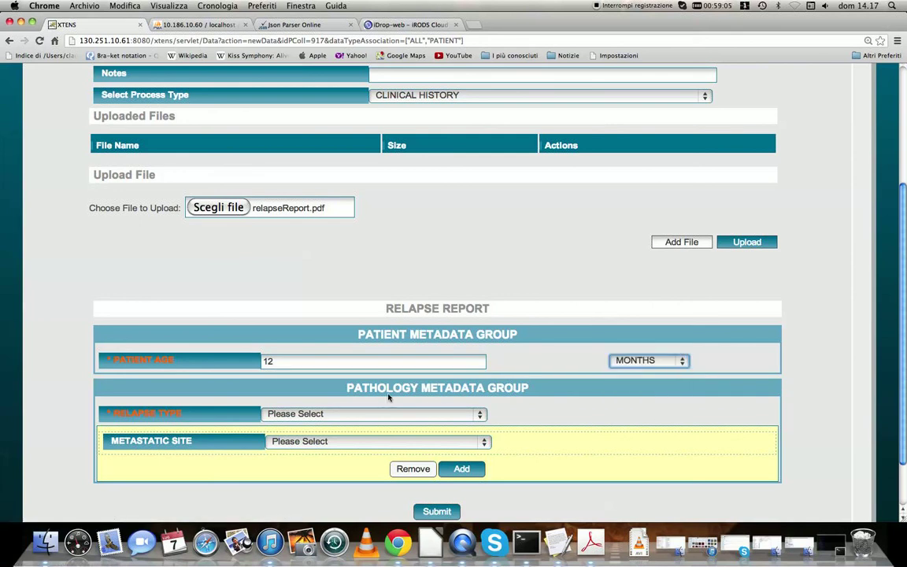
left_click(482, 415)
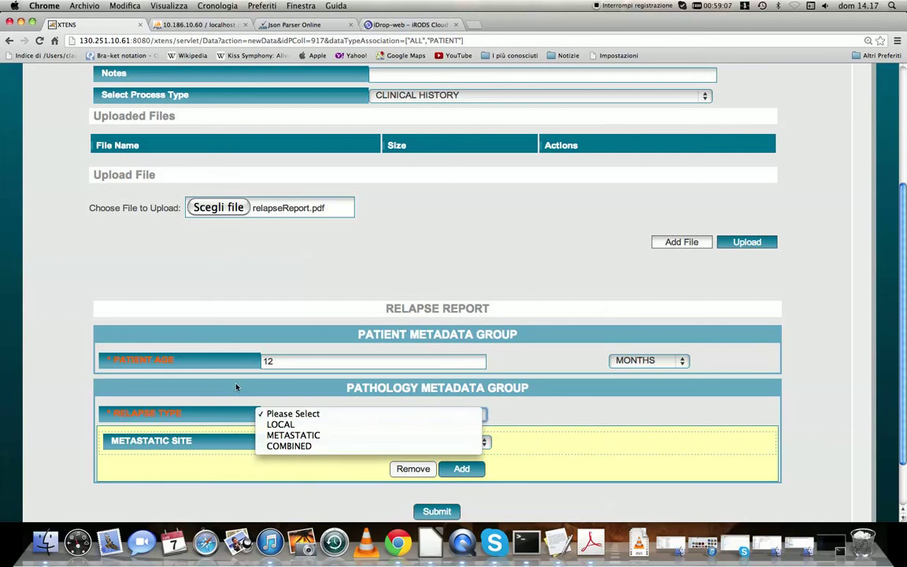
left_click(292, 436)
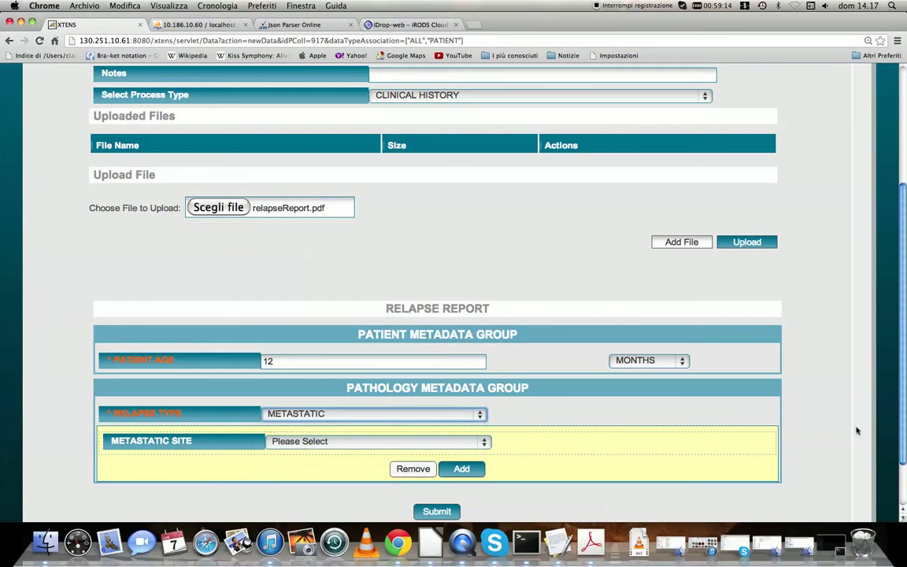
Set the metastatic site to CNS and add another metastatic site row
scroll(811, 399, "down", 2)
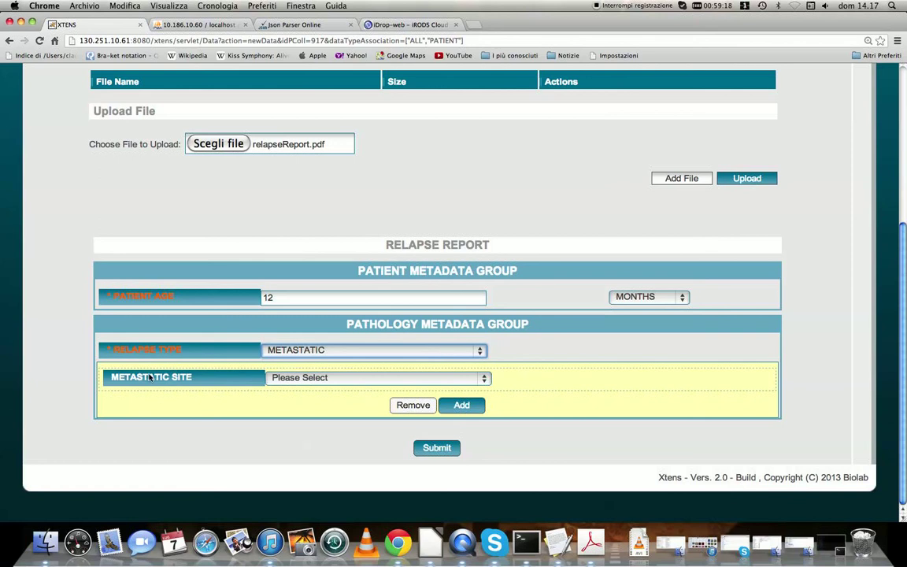
left_click(482, 379)
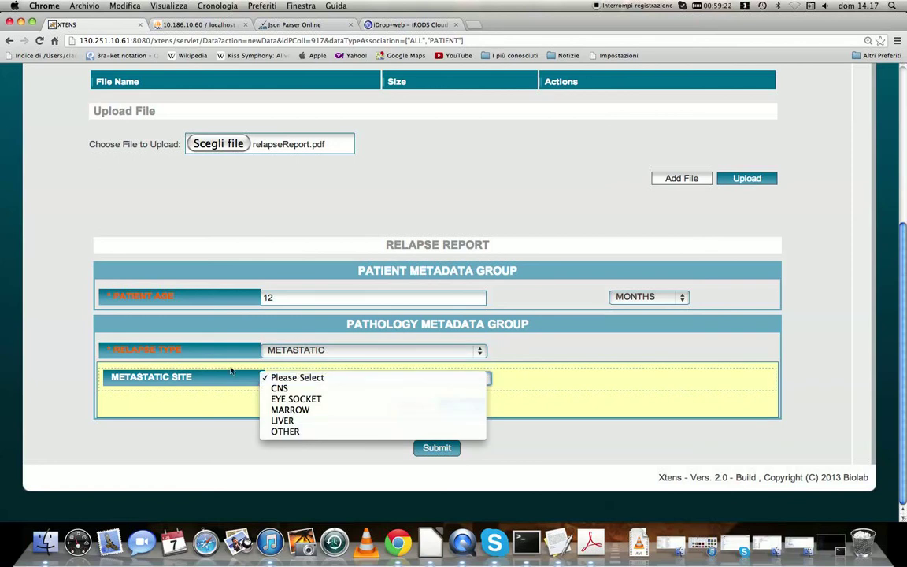
left_click(311, 389)
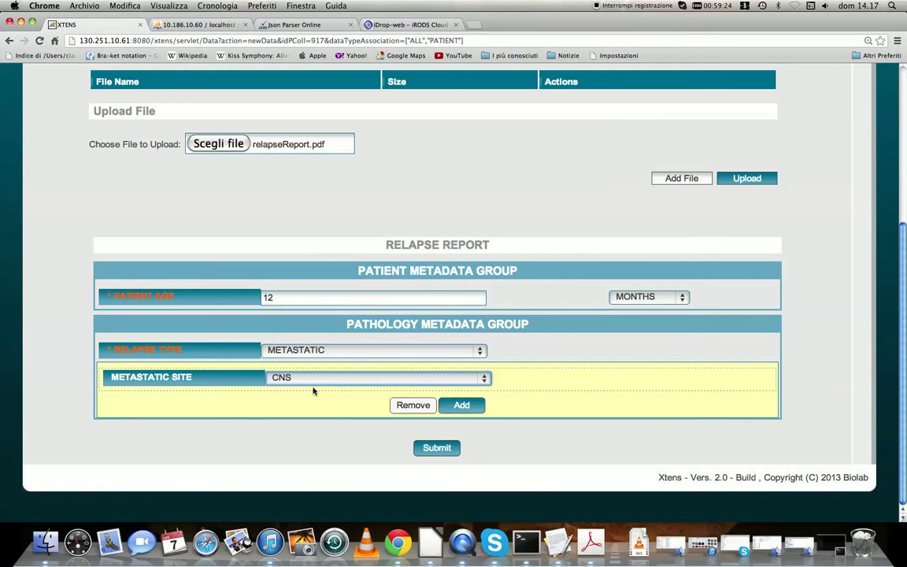
left_click(462, 407)
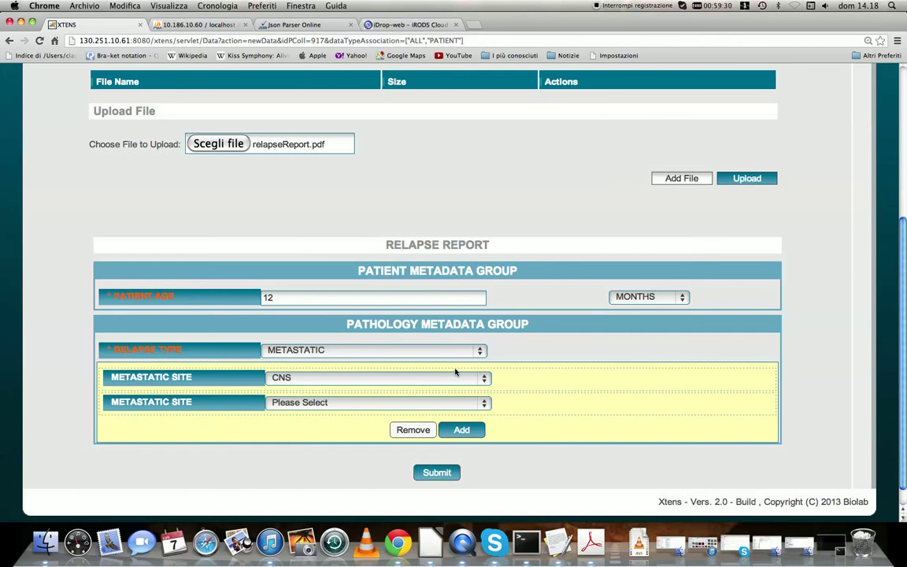
Set the second metastatic site to MARROW and submit the relapse report
left_click(486, 404)
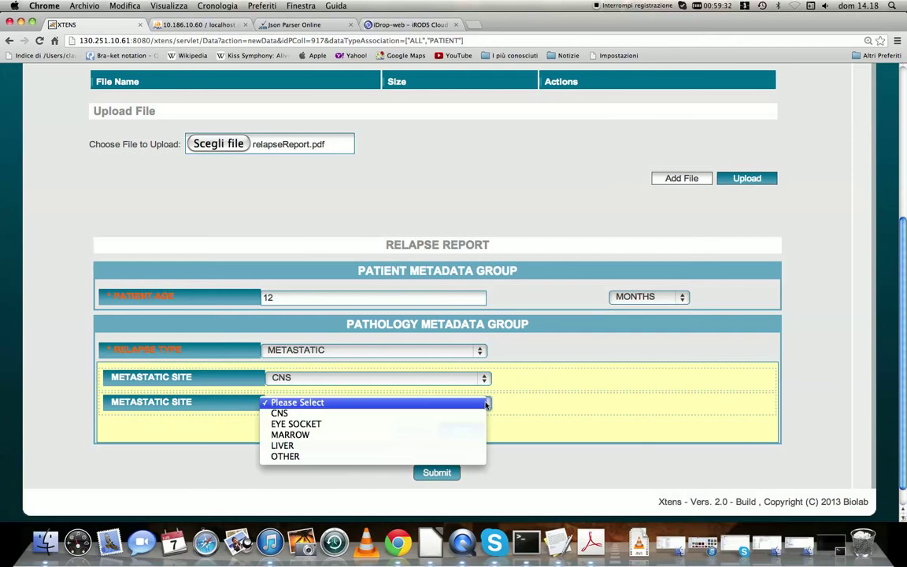
left_click(442, 436)
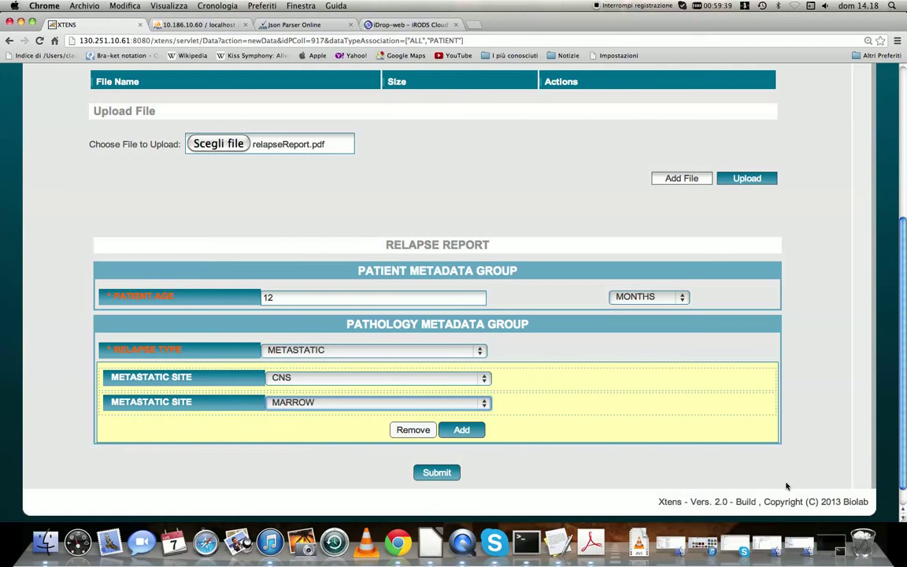
left_click(437, 472)
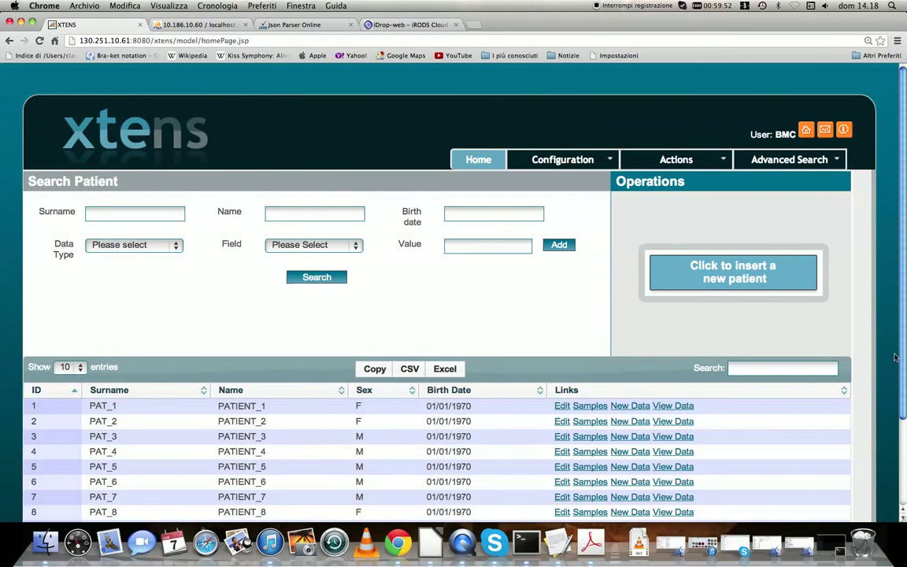
Filter the patient list by "grey" and open the found patient's data list
left_click(798, 368)
type("grey")
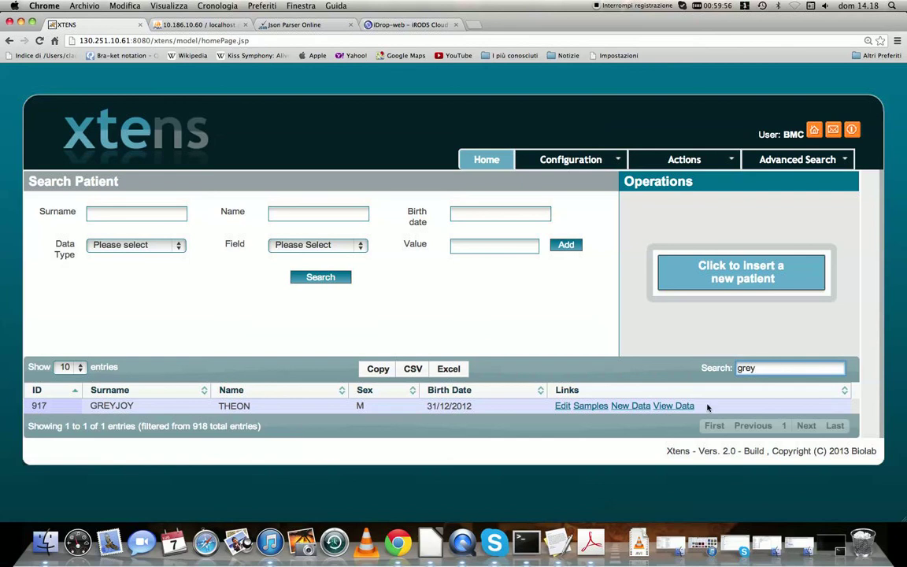
left_click(682, 405)
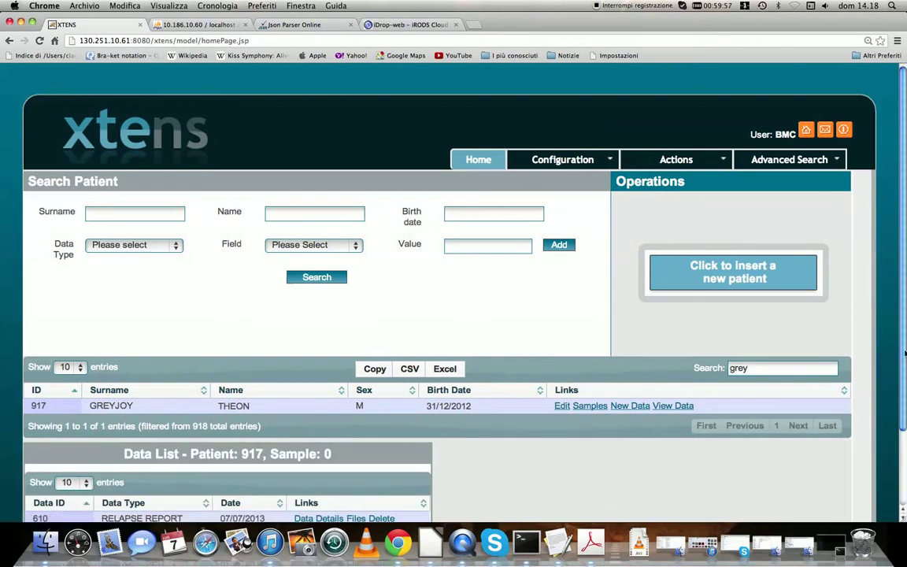
Examine the relapse report's data details and its list of attached files
scroll(3, 412, "down", 3)
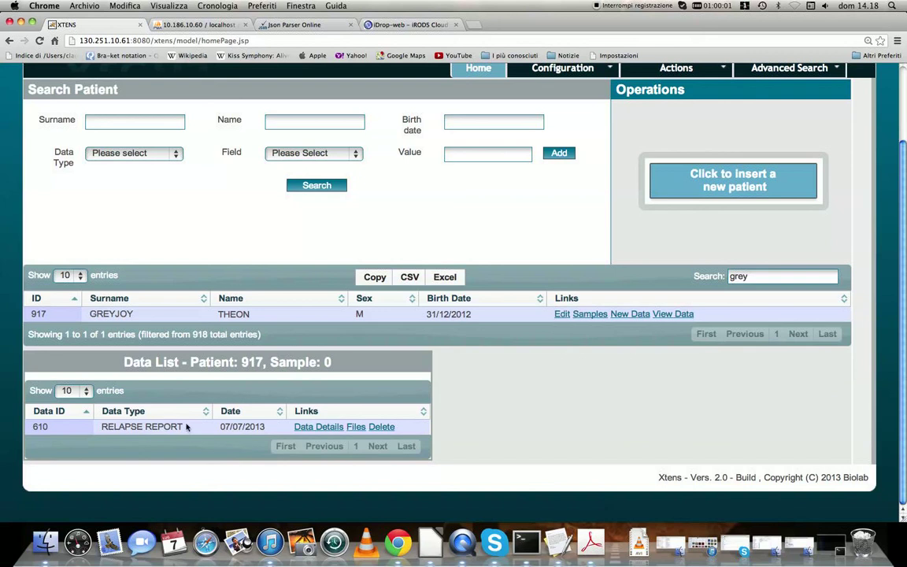
left_click(311, 427)
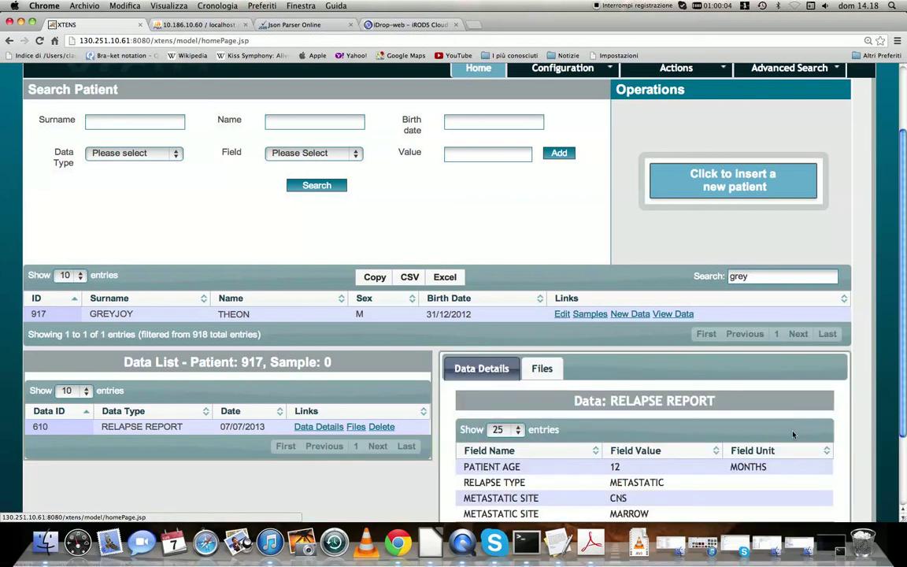
scroll(903, 431, "down", 3)
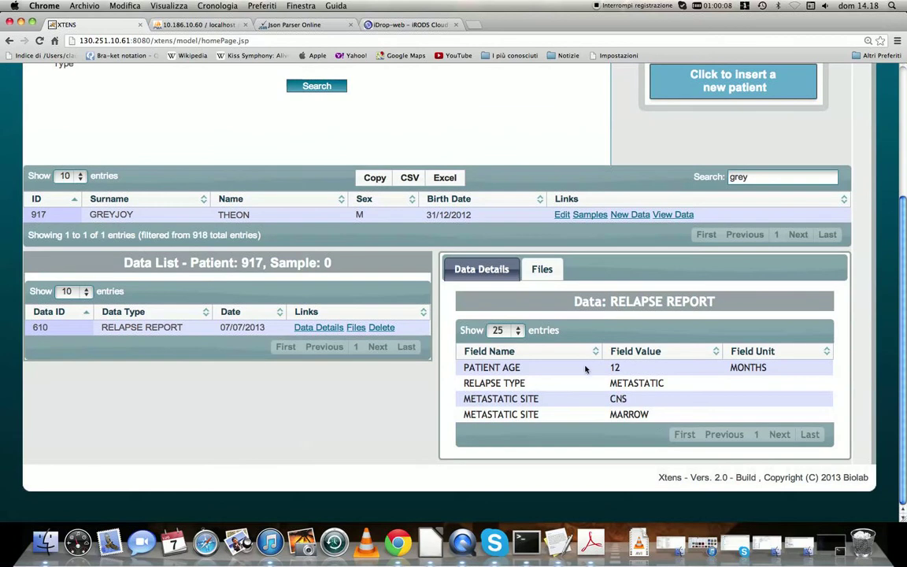
left_click(356, 327)
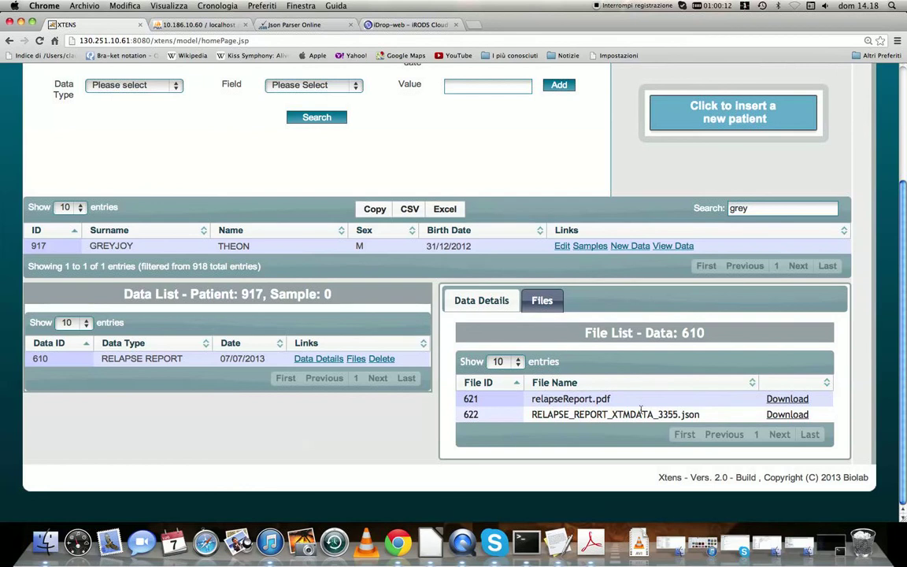
left_click_drag(627, 403, 536, 399)
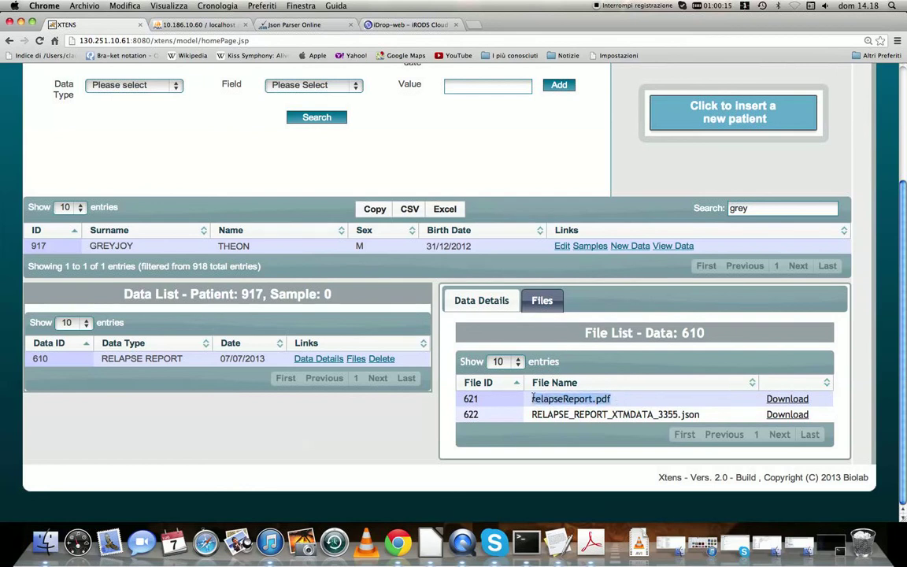
left_click(698, 416)
left_click_drag(697, 415, 534, 410)
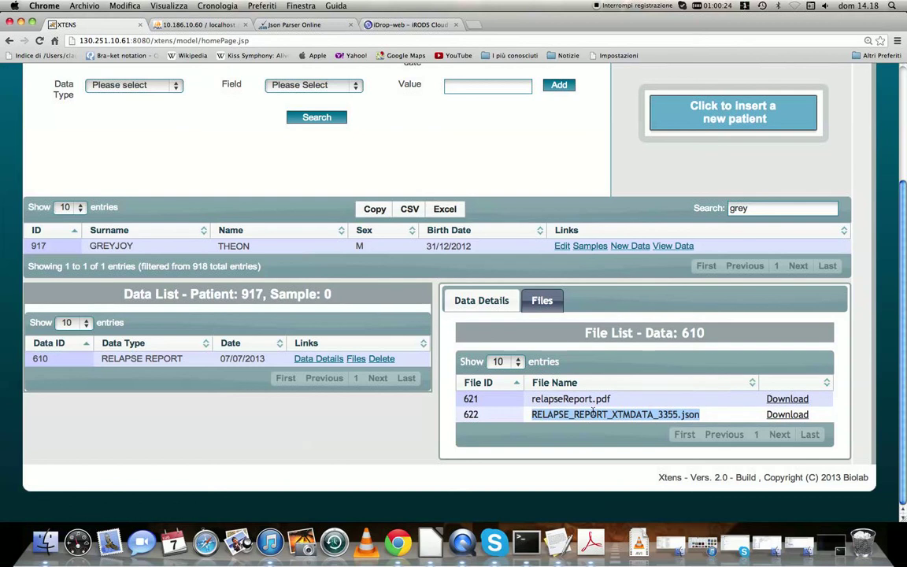
Switch to the iDrop-web tab and expand the folder tree down to xtens-repo/BMC/115/610
left_click(409, 26)
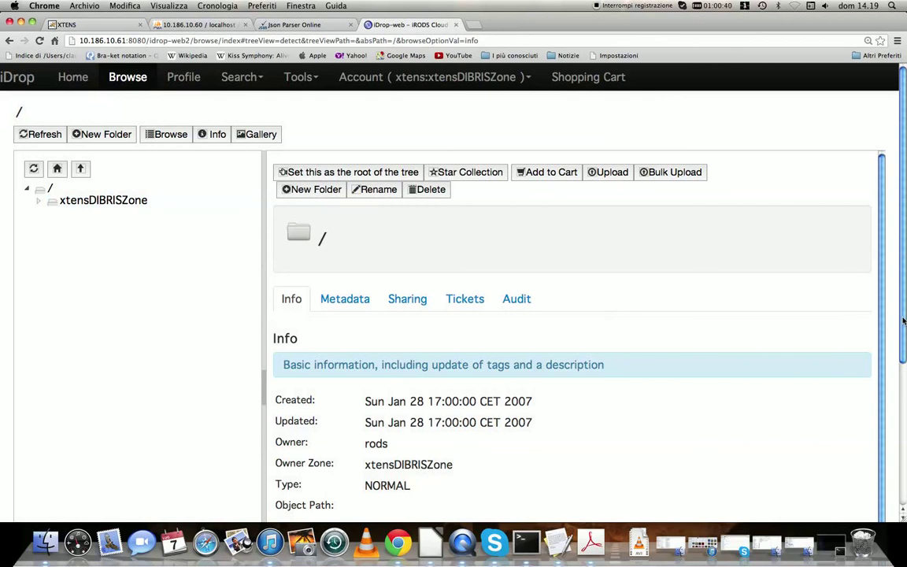
left_click(38, 203)
left_click(50, 214)
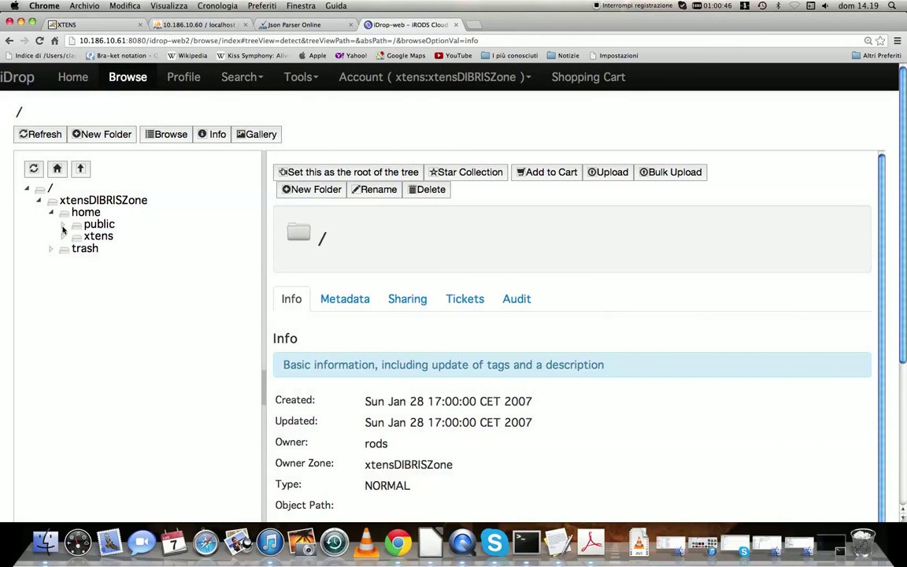
left_click(63, 236)
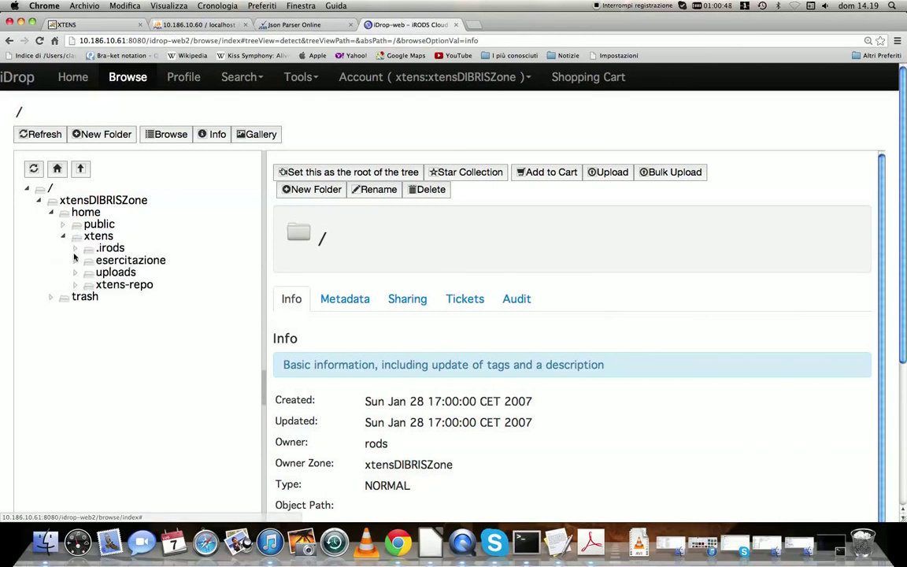
left_click(75, 285)
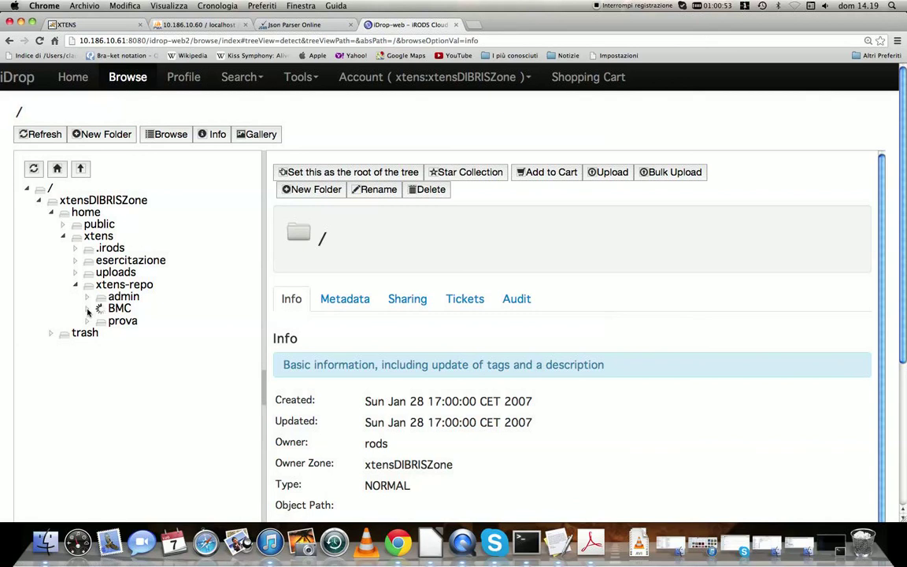
left_click(87, 308)
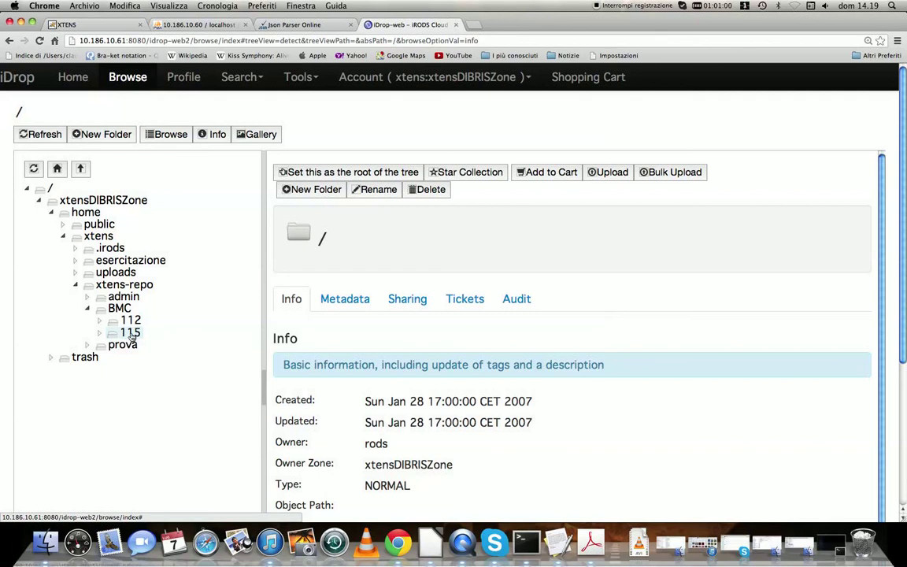
left_click(100, 333)
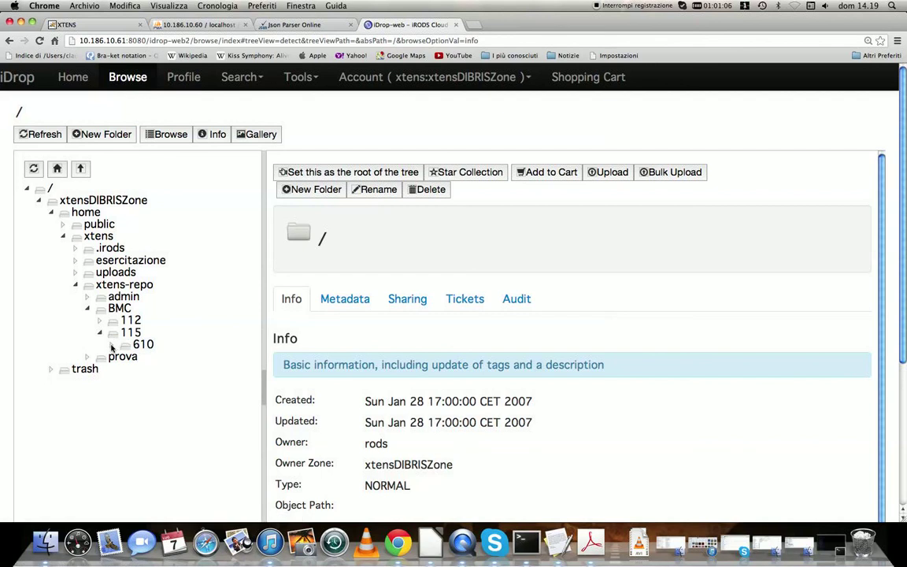
left_click(112, 345)
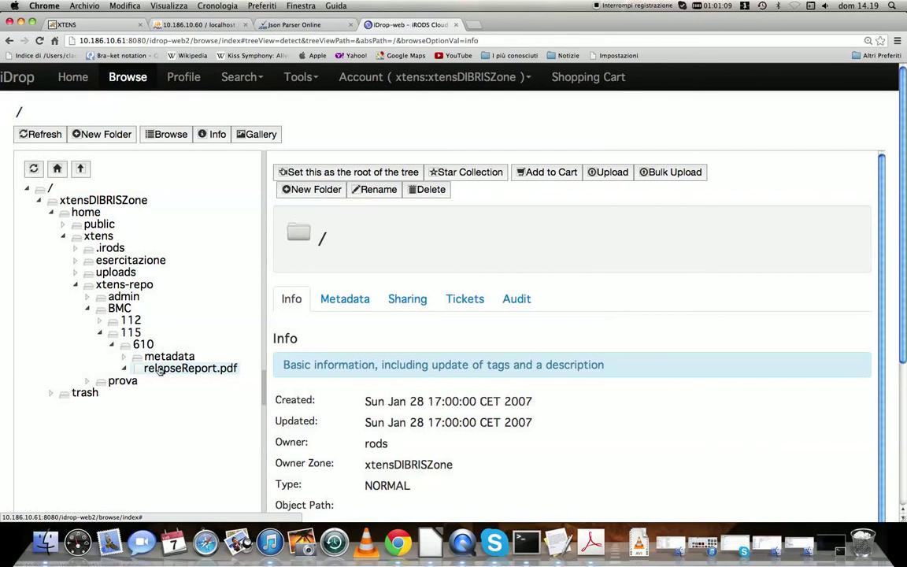
Open relapseReport.pdf and the RELAPSE_REPORT JSON file in the metadata folder to inspect their details
left_click(160, 370)
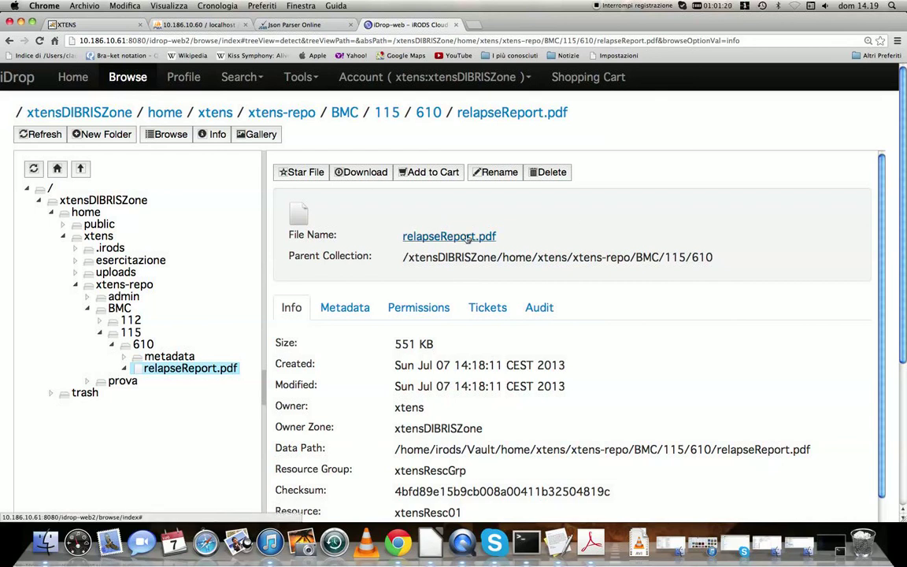
left_click(164, 357)
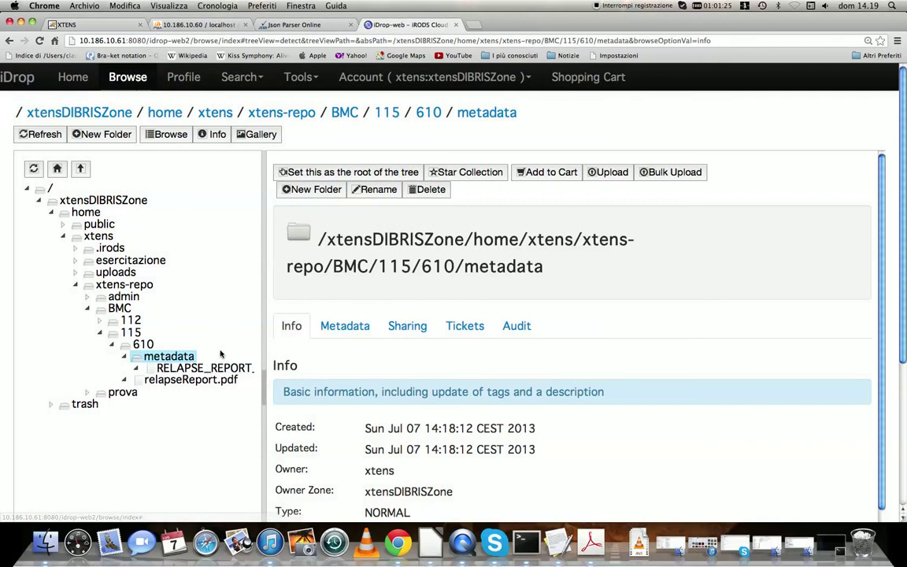
left_click(207, 368)
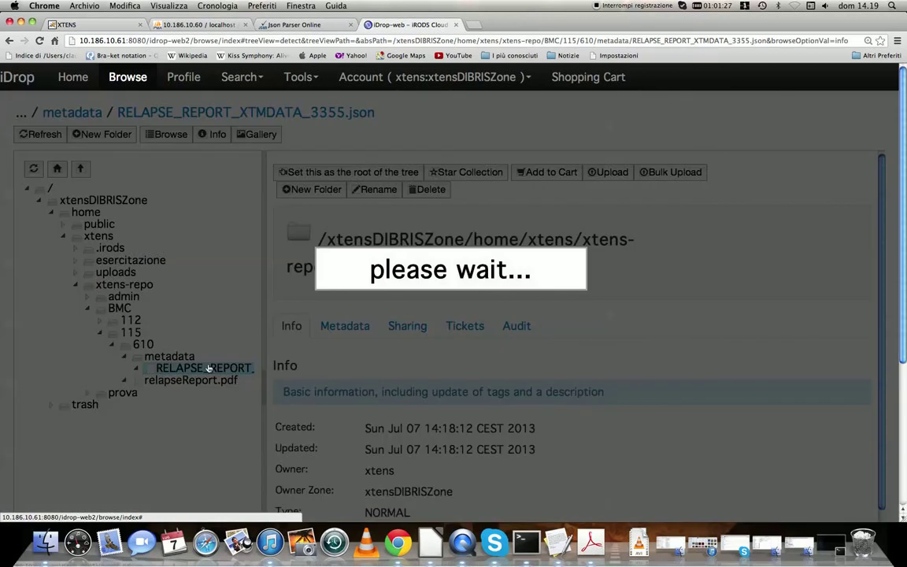